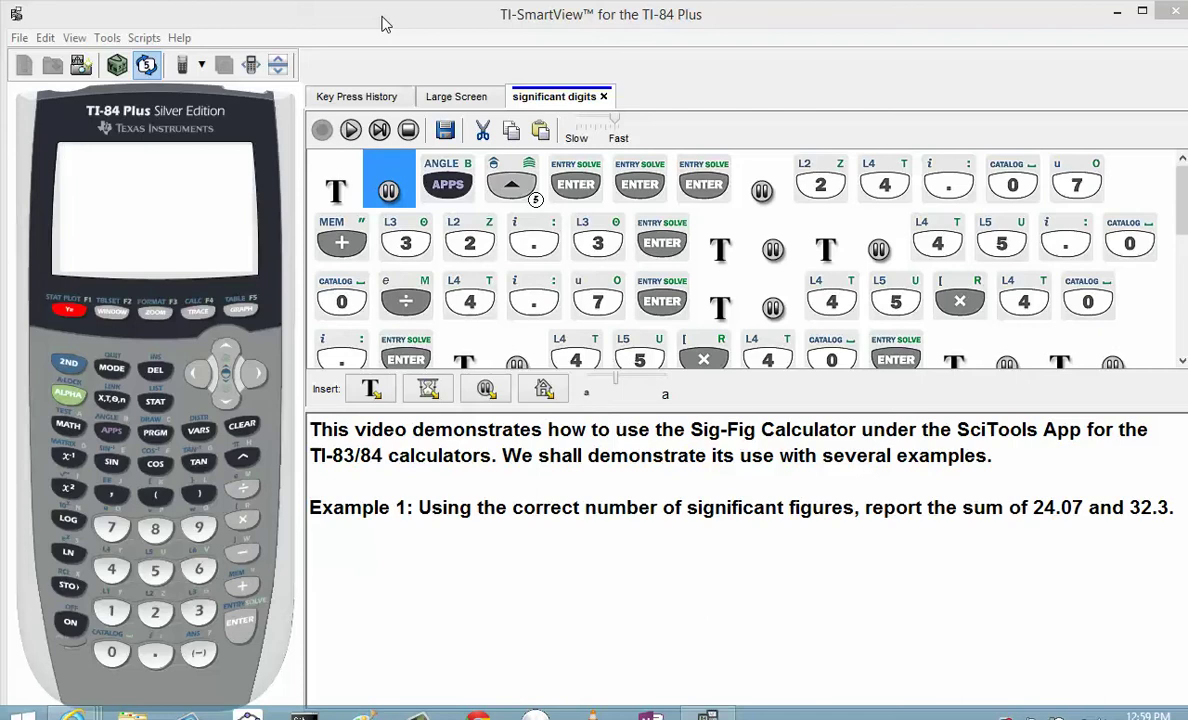
# - Run the significant digits script to launch the Sig-Fig Calculator, check its start screen enlarged, and return to the script
pyautogui.click(350, 131)
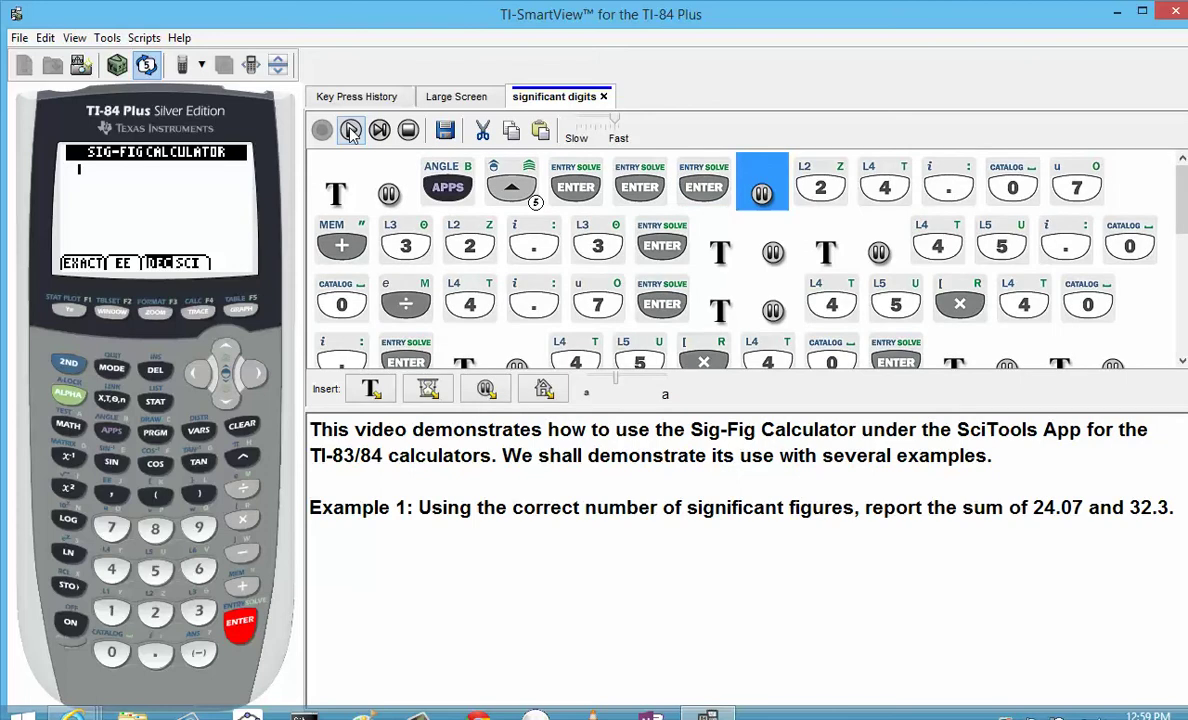
pyautogui.click(425, 98)
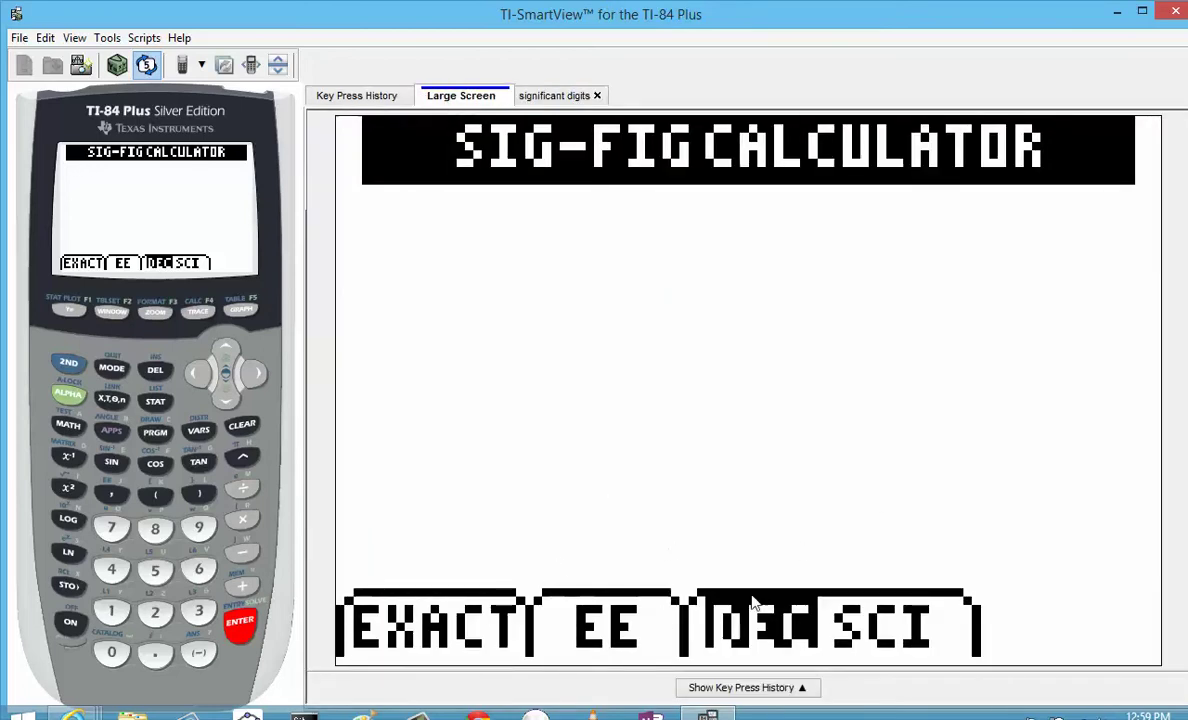
pyautogui.click(545, 96)
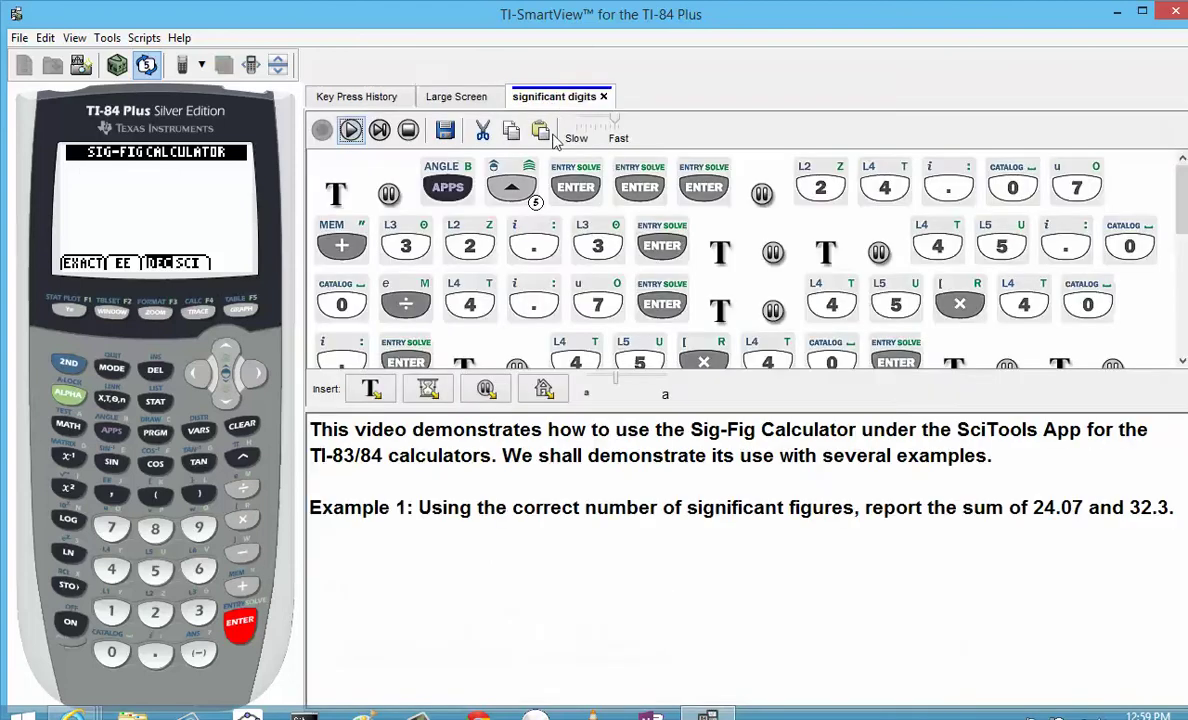
# - Continue the script to add 24.07 and 32.3, inspect the result enlarged, and return to the script
pyautogui.click(350, 130)
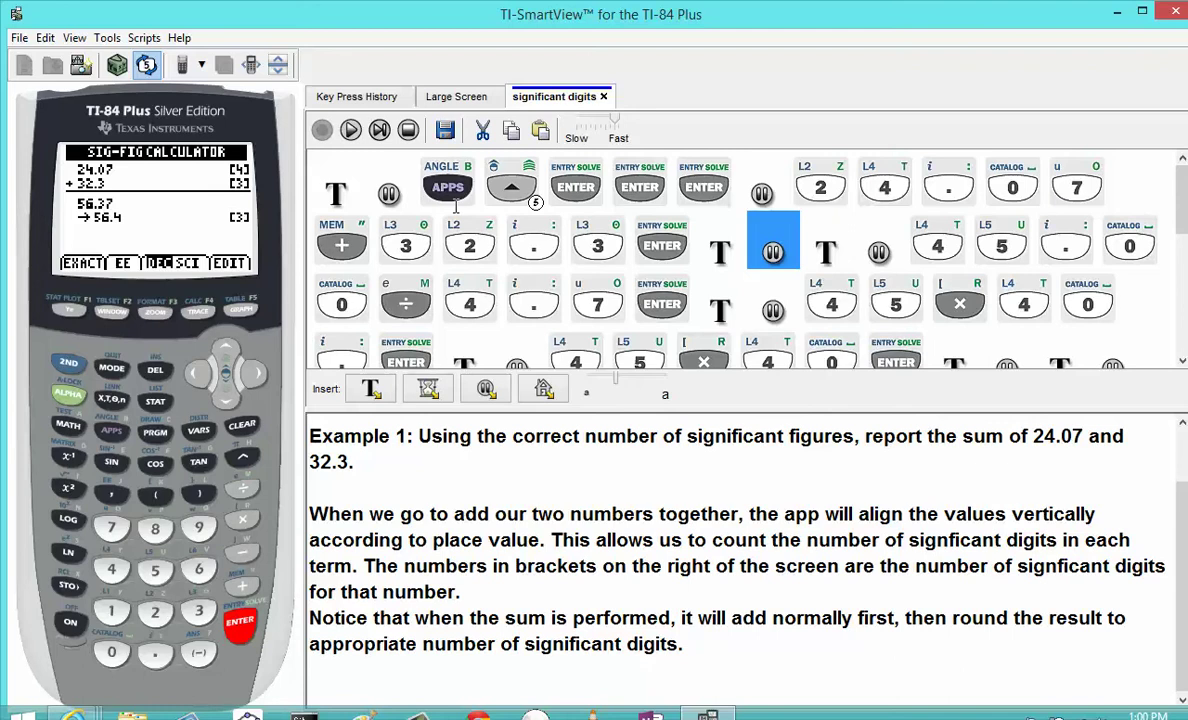
pyautogui.click(455, 97)
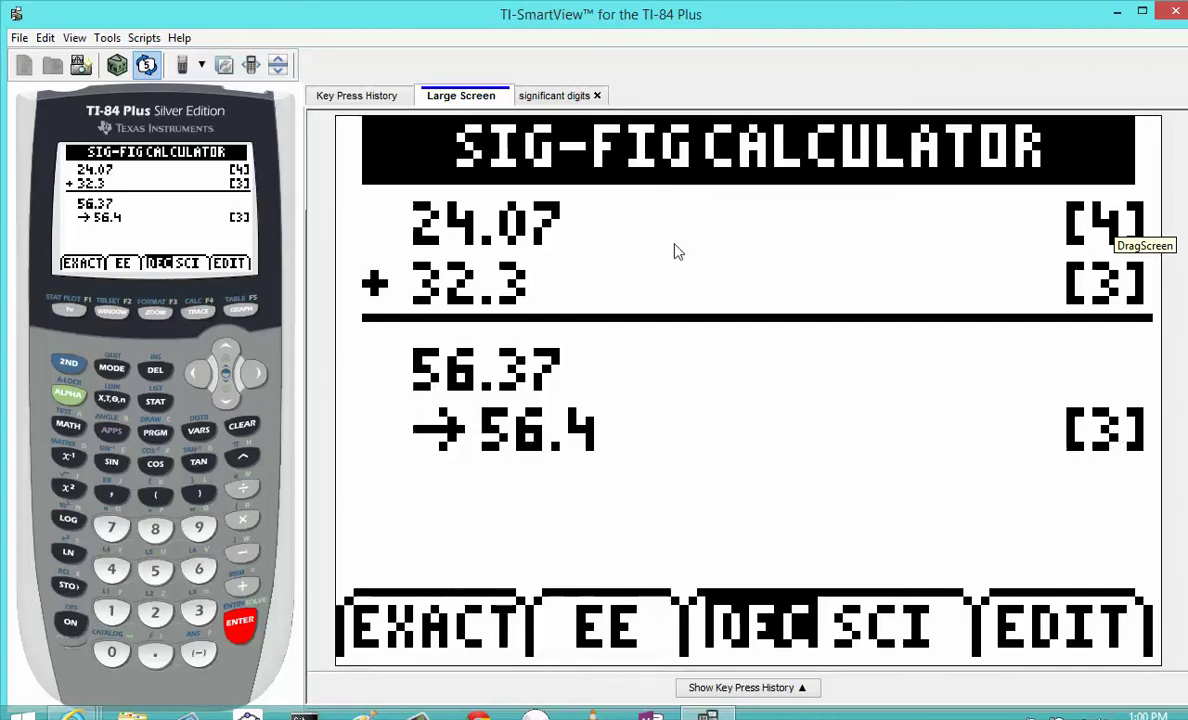
pyautogui.click(545, 96)
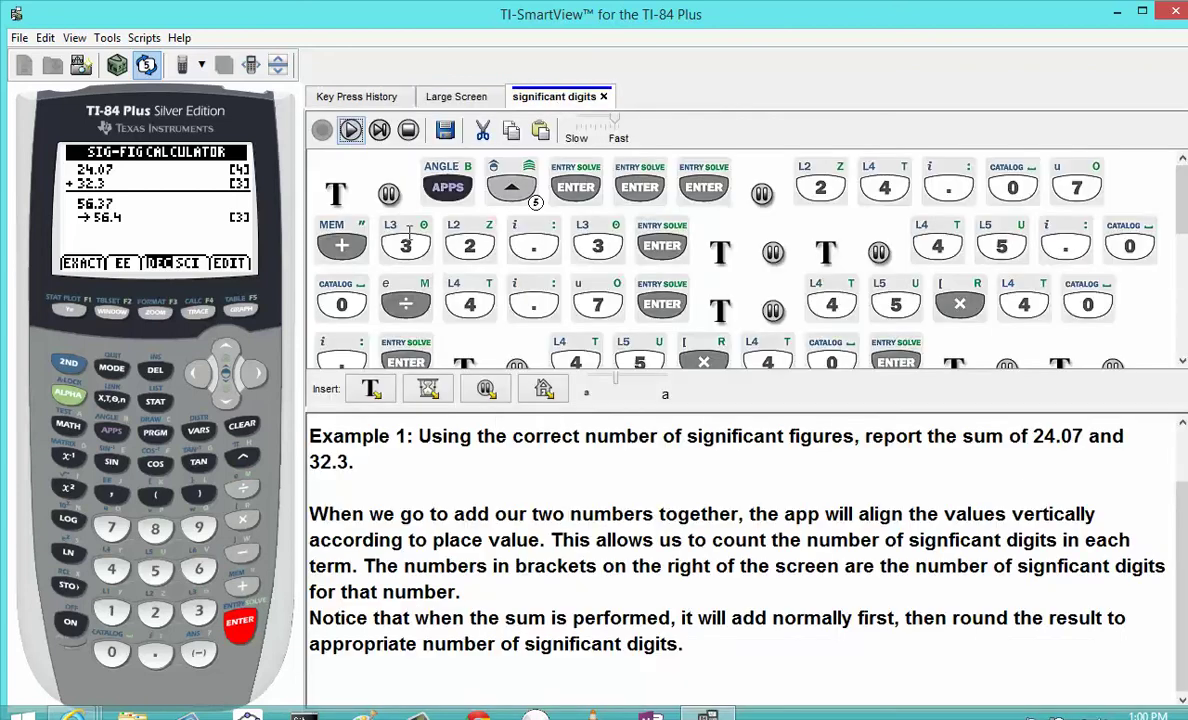
# - Advance the script to Example 2 and divide 45.00 by 4.7, then view the enlarged calculation and return
pyautogui.click(350, 131)
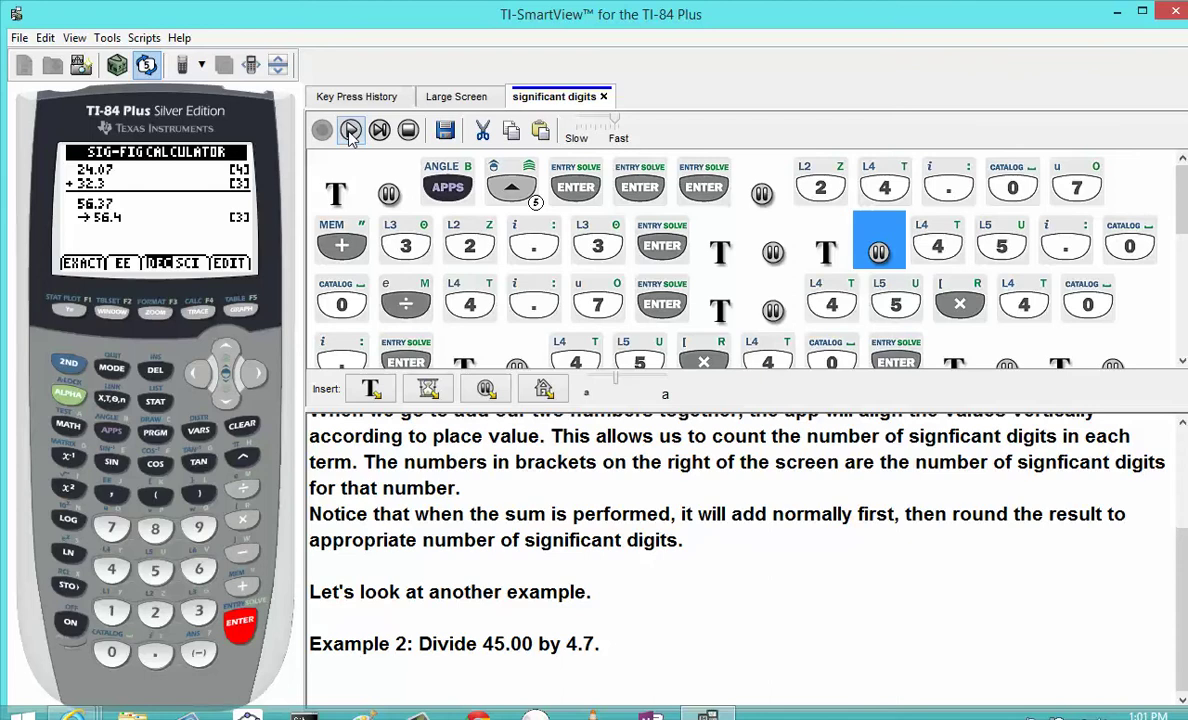
pyautogui.click(350, 131)
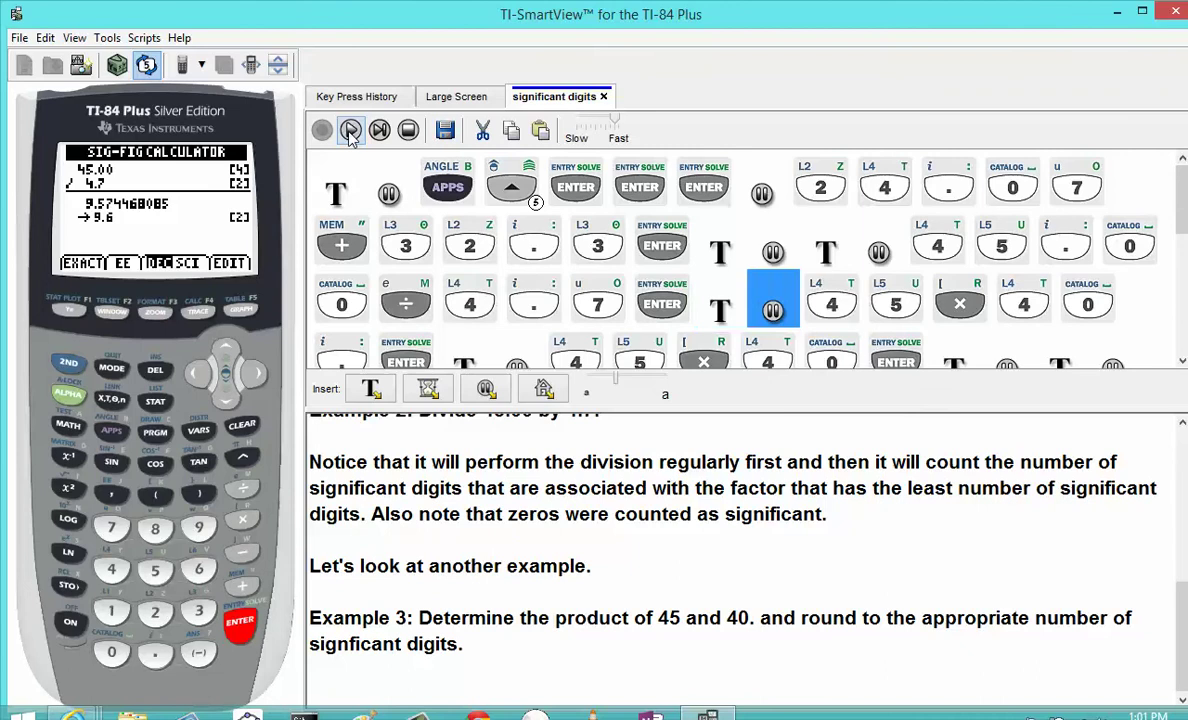
pyautogui.click(440, 98)
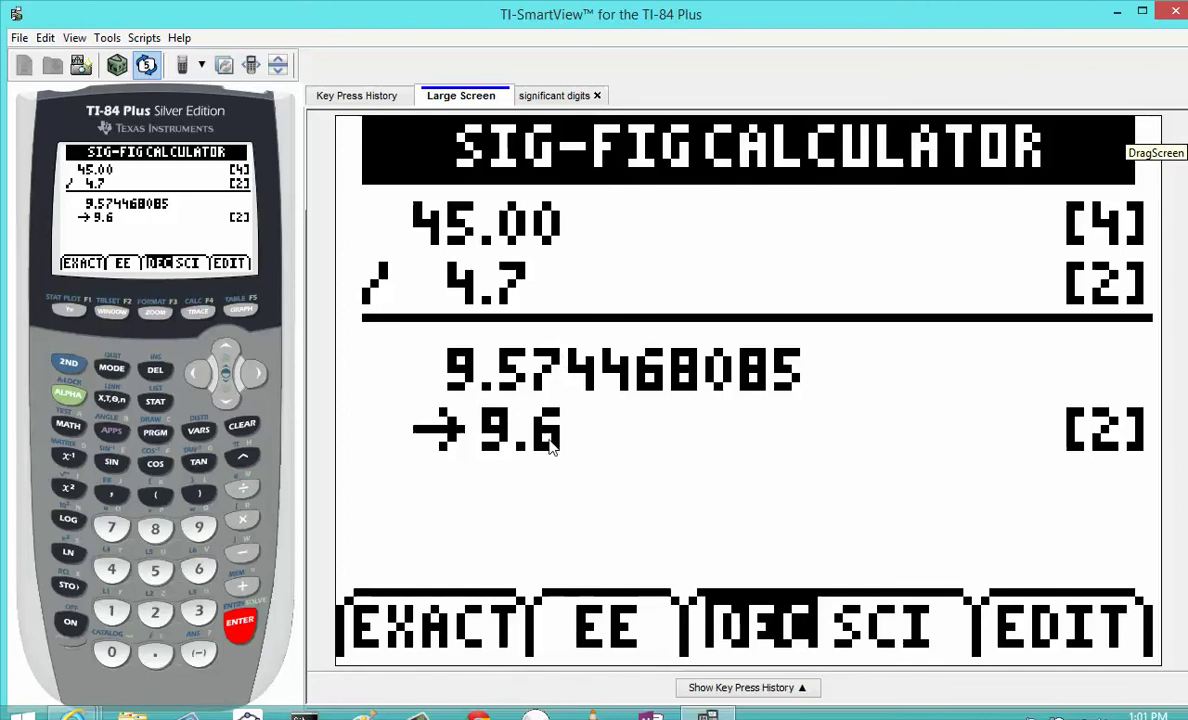
pyautogui.click(555, 97)
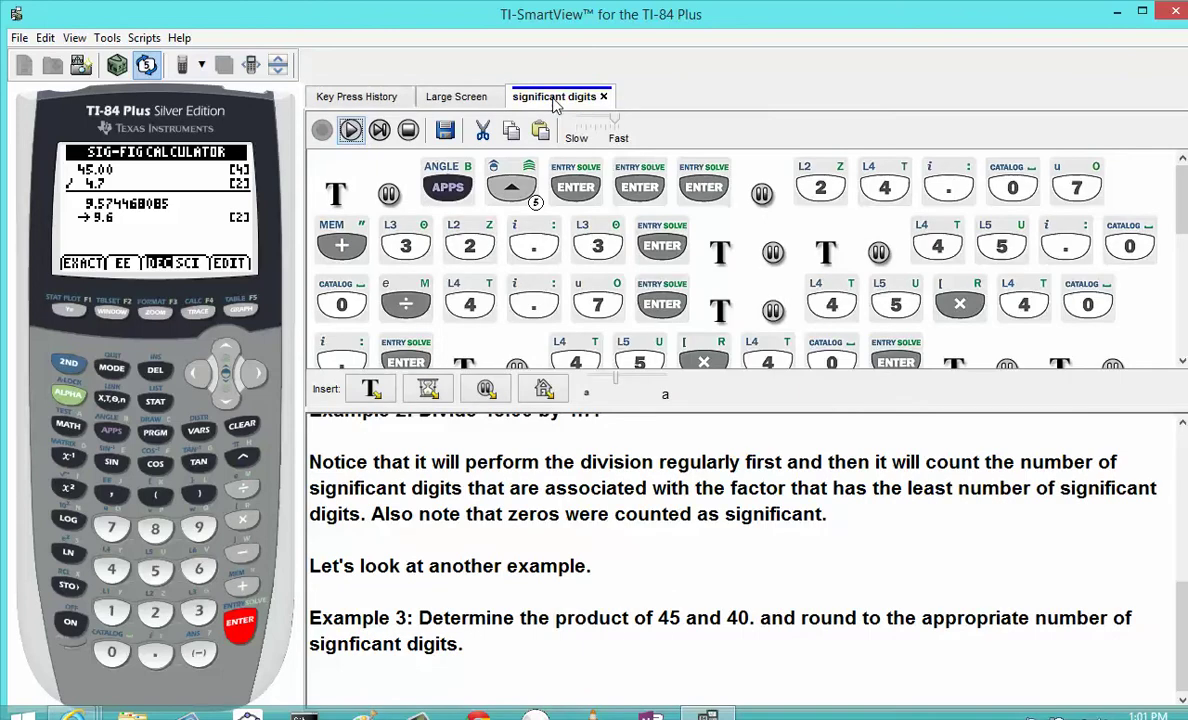
# - Play Example 3 of the script to multiply 45 by 40. with the decimal point, and examine the calculation enlarged
pyautogui.click(350, 131)
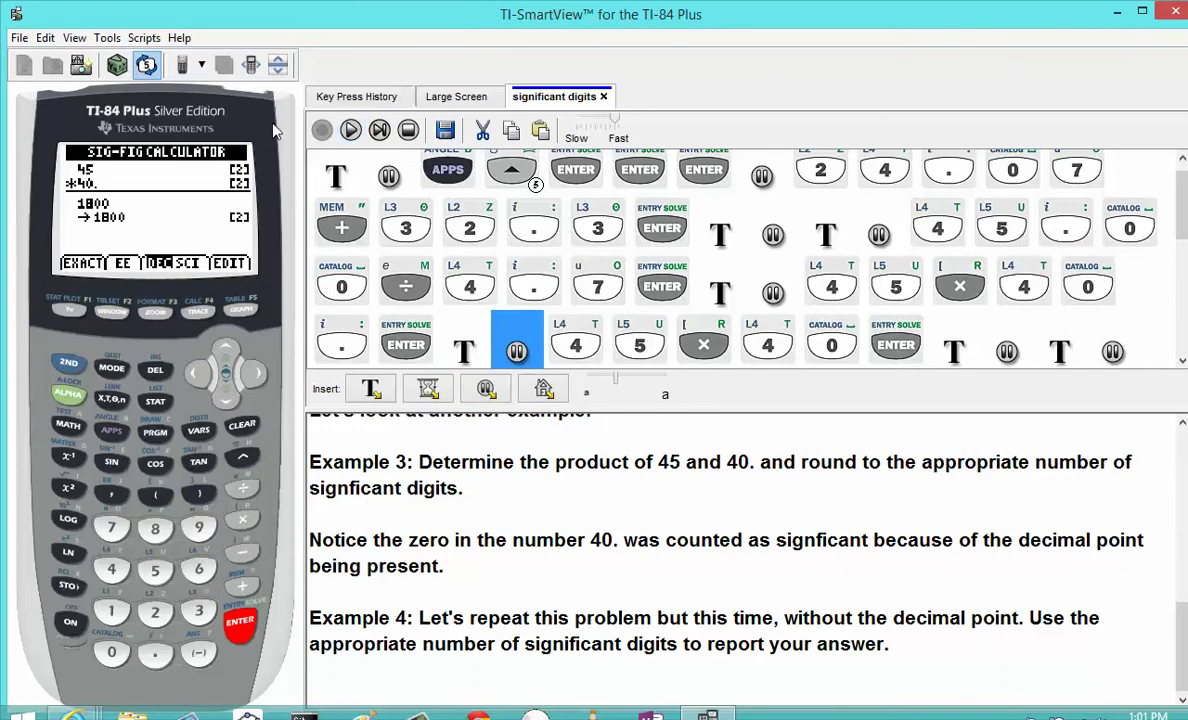
pyautogui.click(450, 97)
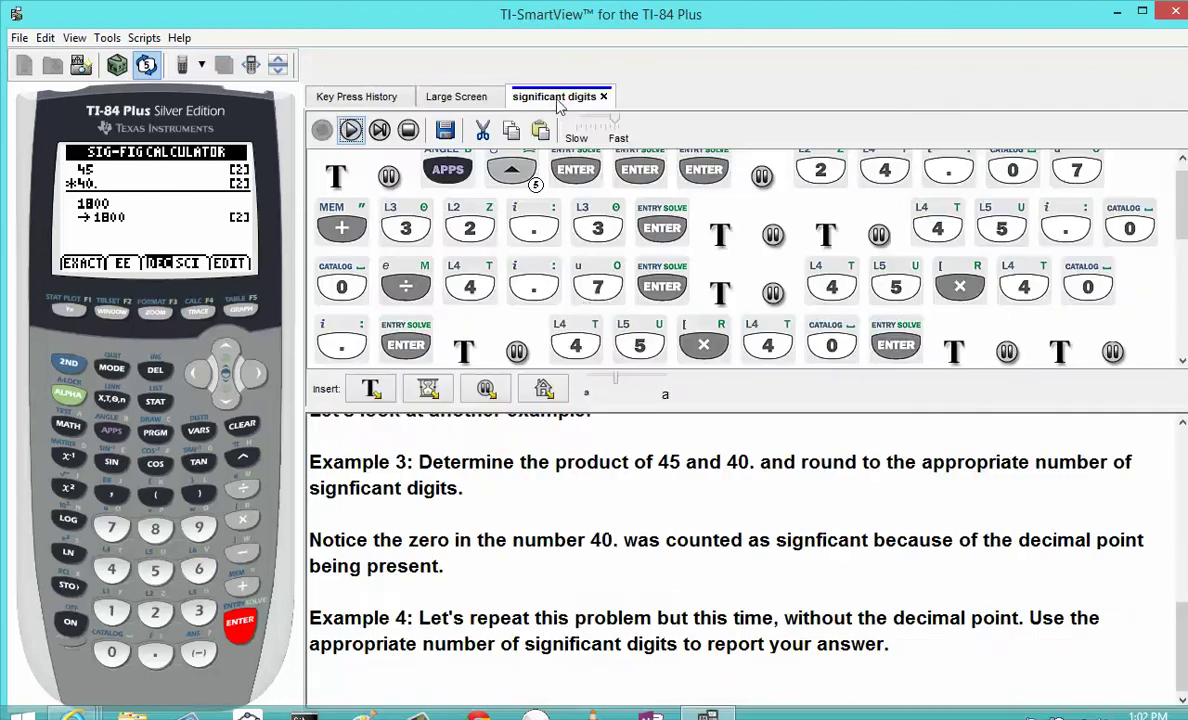
pyautogui.click(558, 100)
# - Play Example 4 to multiply 45 by 40 without the decimal point, and check the enlarged significant-digit counts
pyautogui.click(351, 131)
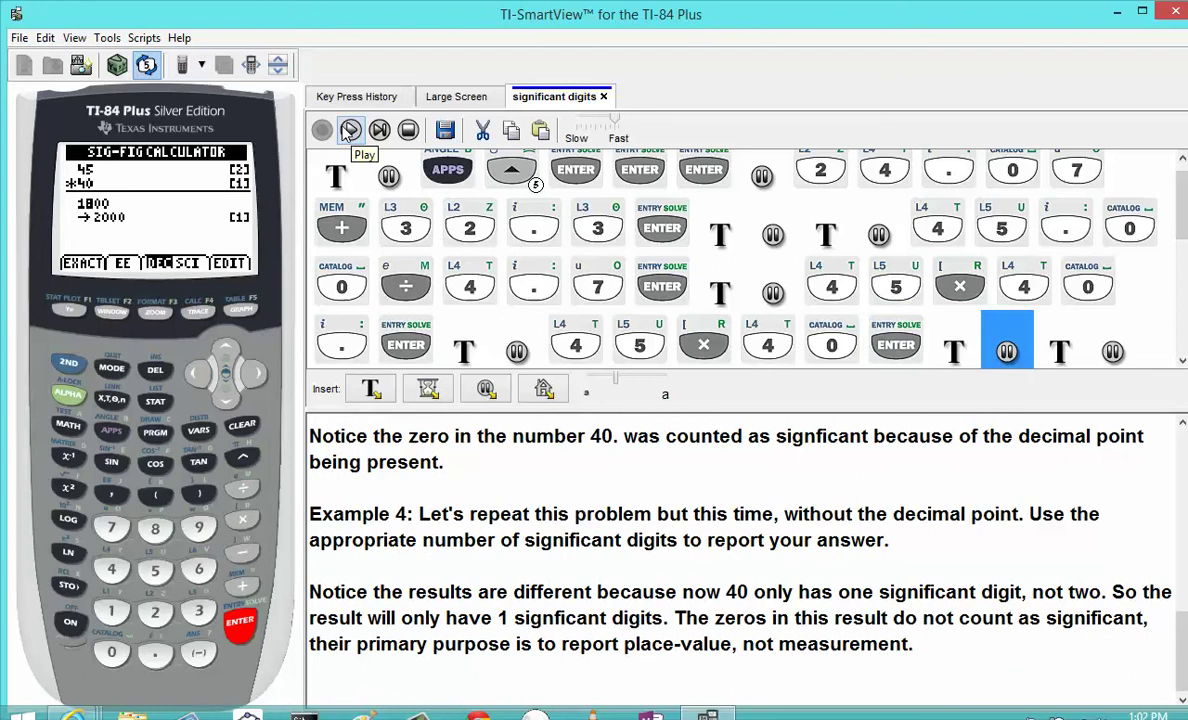
pyautogui.click(451, 97)
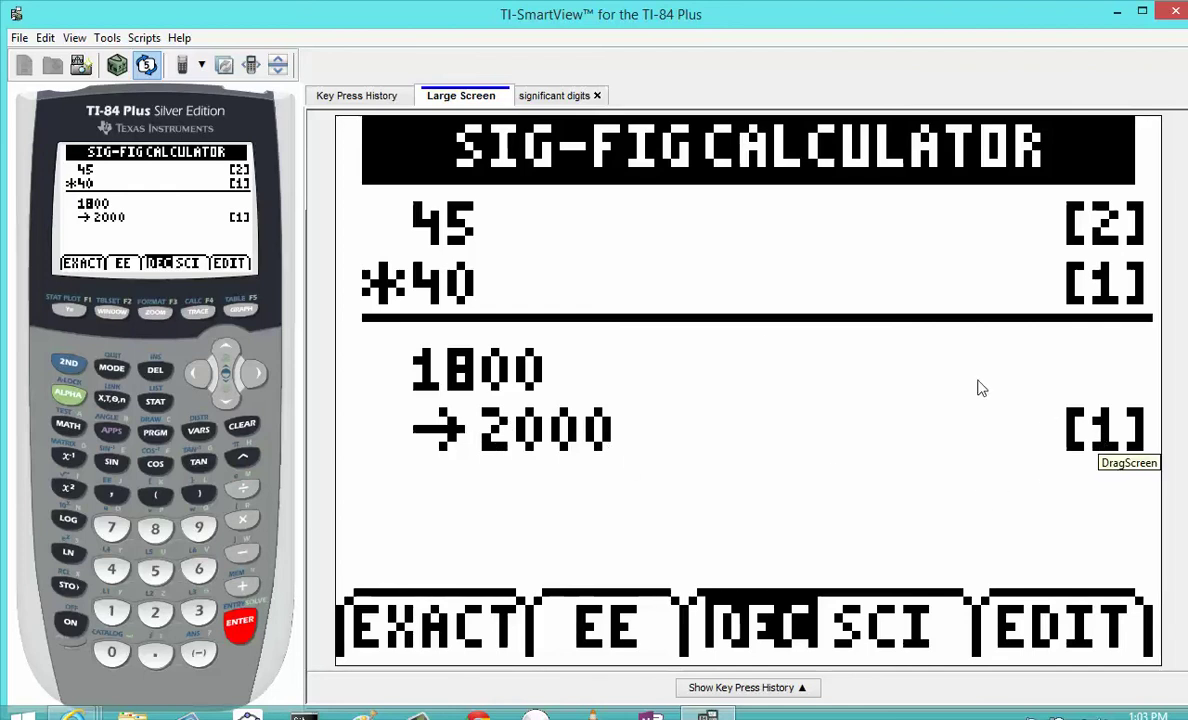
pyautogui.click(550, 96)
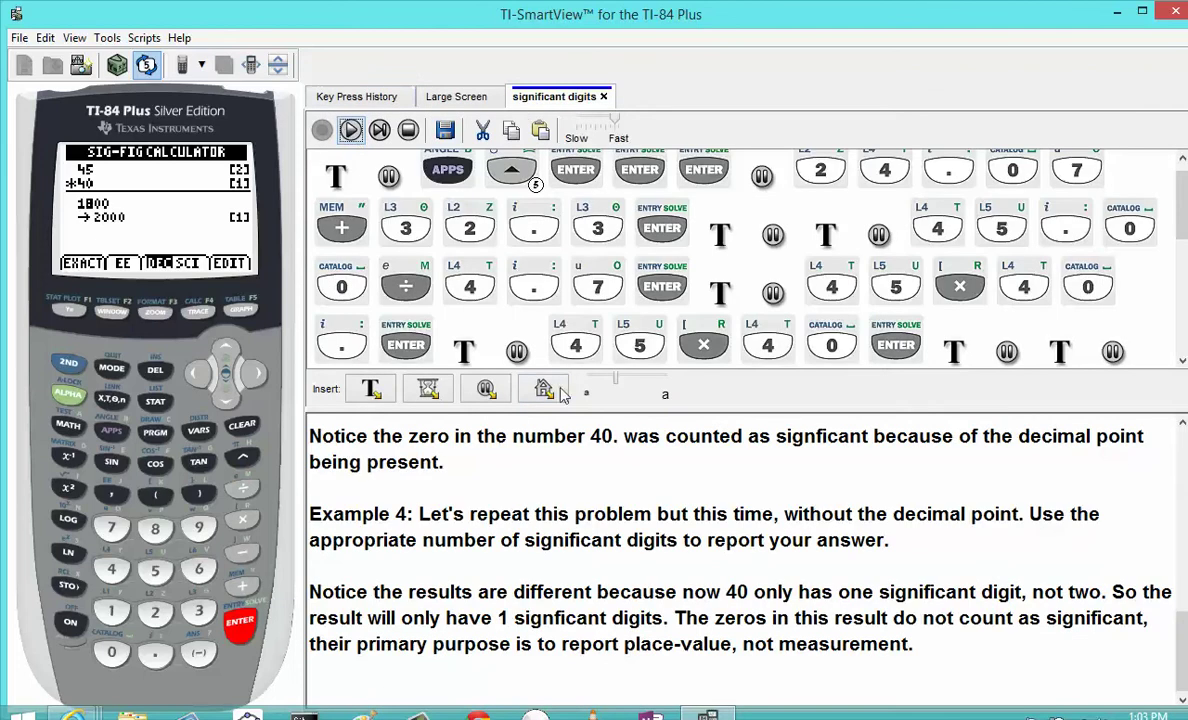
# - Advance the script to Example 5 and square 0.06, then inspect the enlarged calculation and return
pyautogui.click(350, 131)
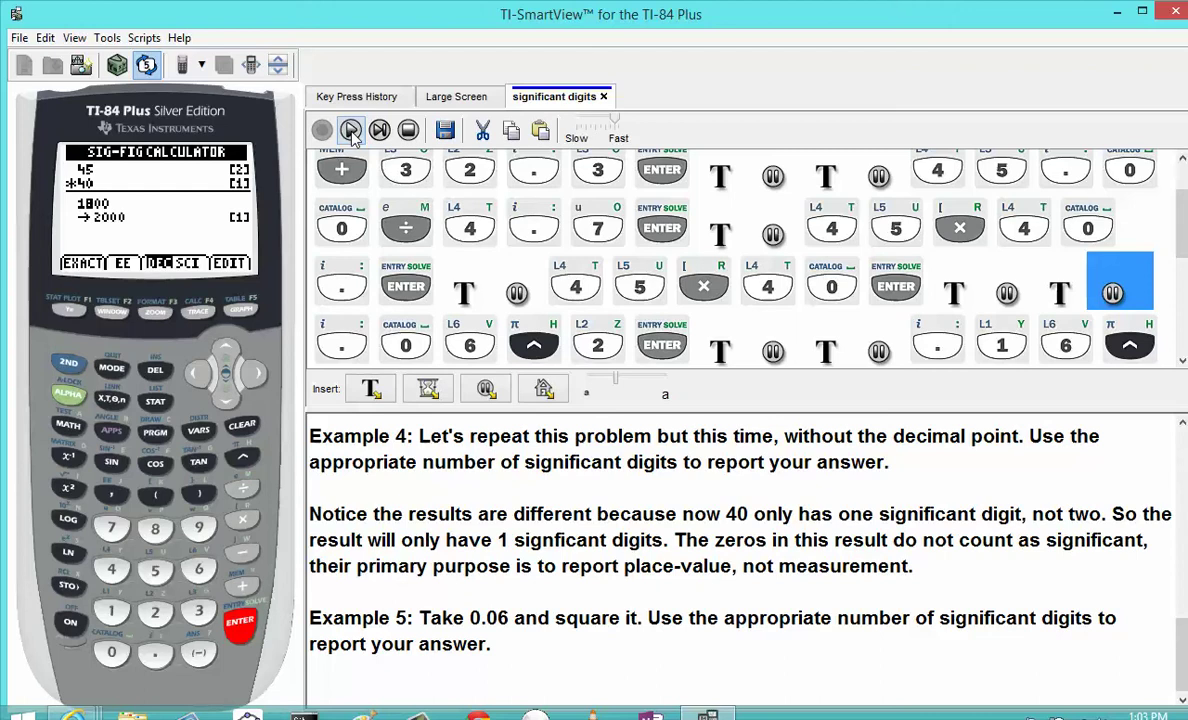
pyautogui.click(350, 131)
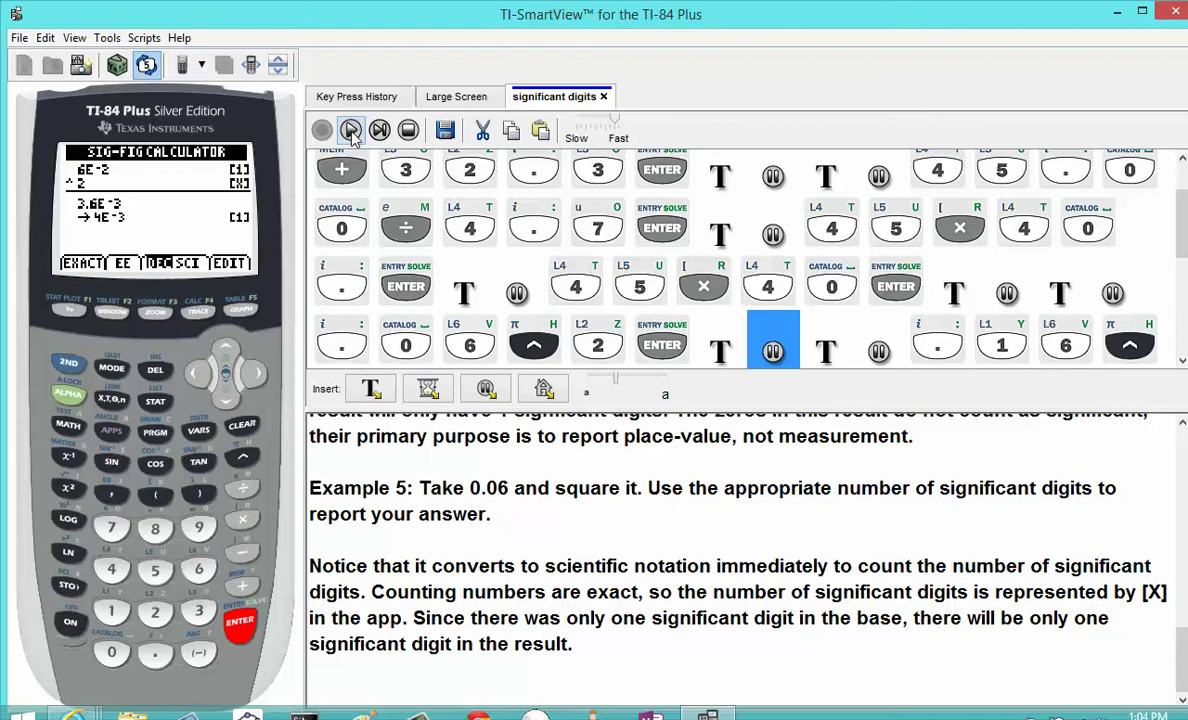
pyautogui.click(443, 100)
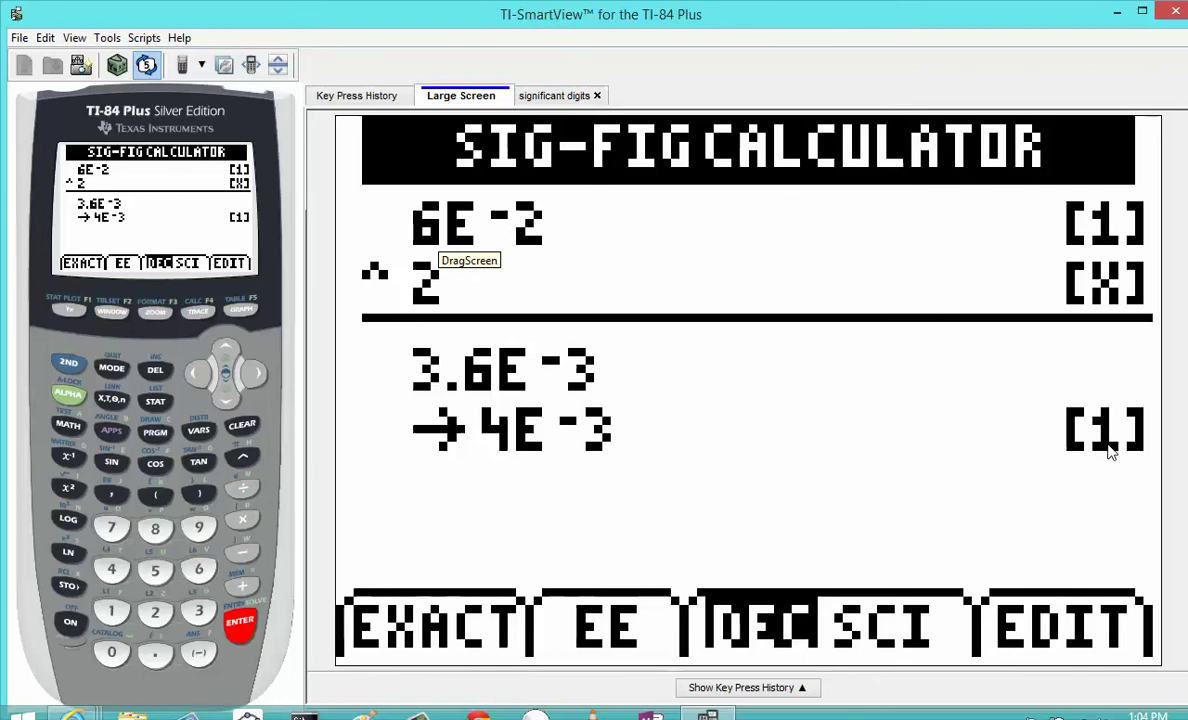
pyautogui.click(550, 95)
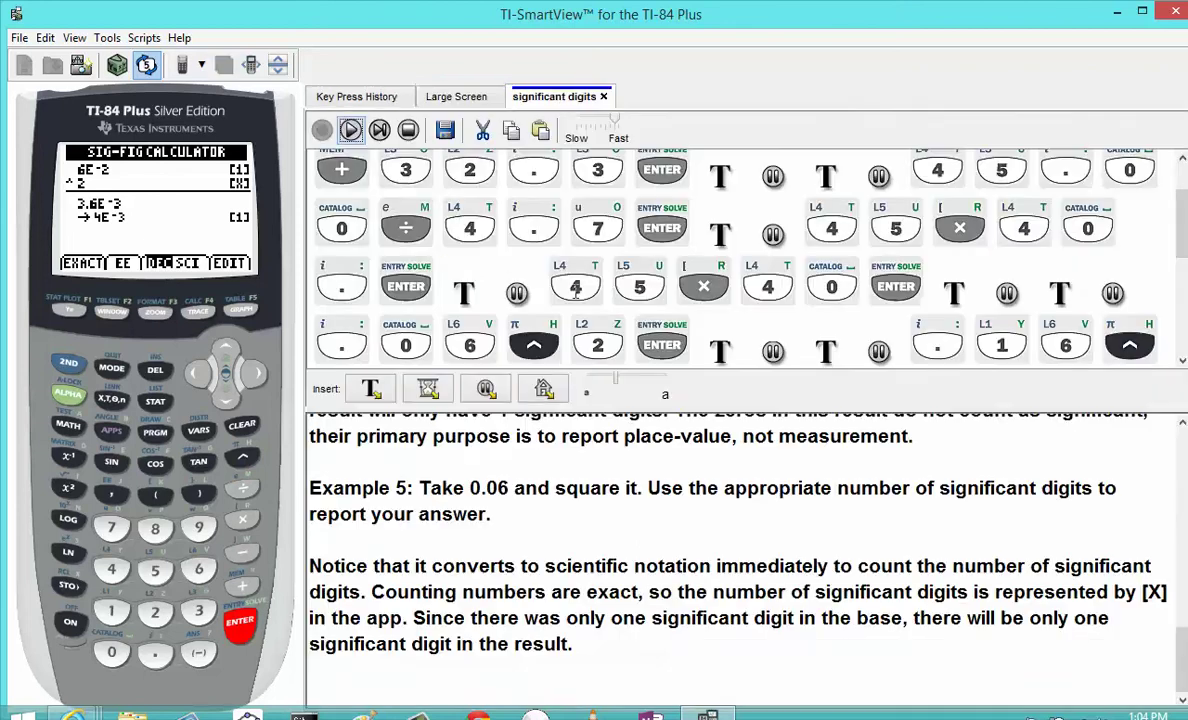
# - Advance the script to Example 6 and raise 0.16 to the 1.5 power, then view the calculation enlarged
pyautogui.click(350, 130)
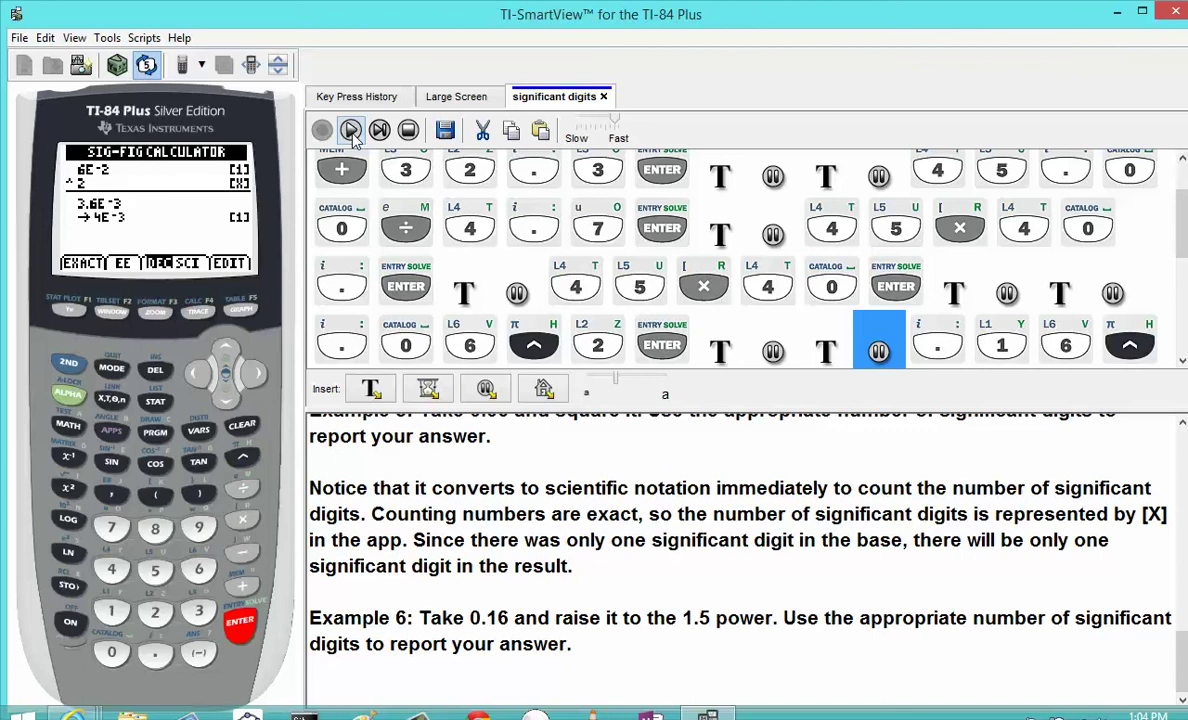
pyautogui.click(350, 131)
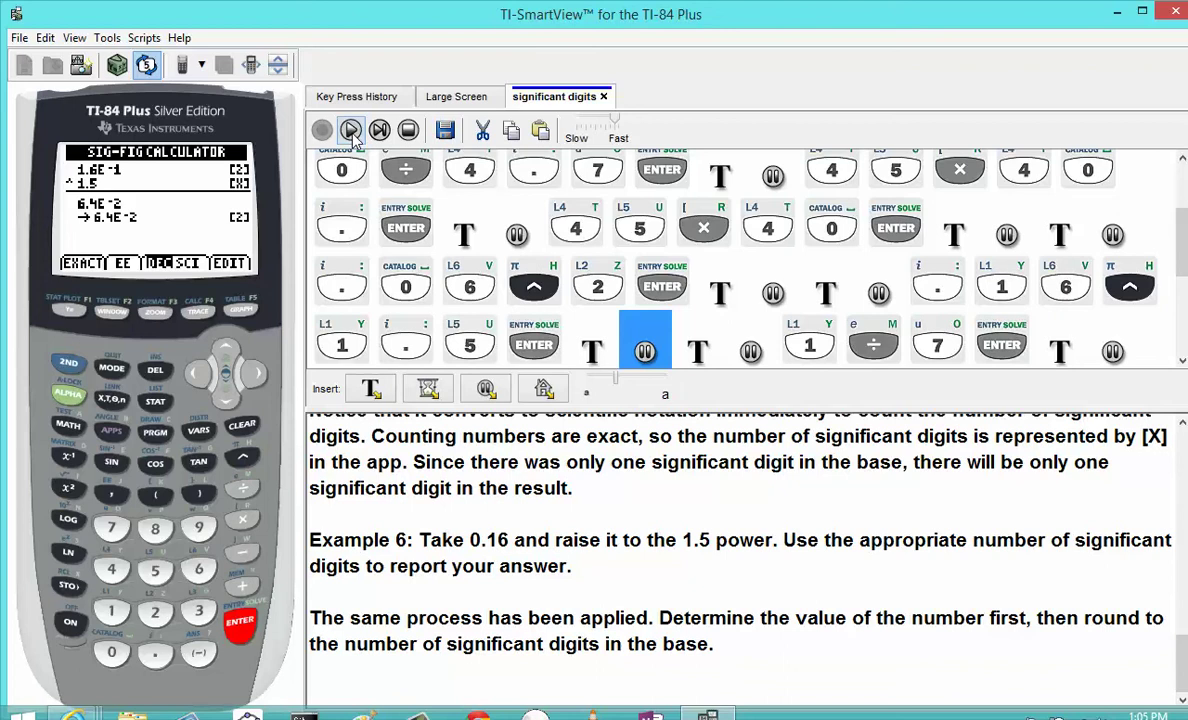
pyautogui.click(428, 97)
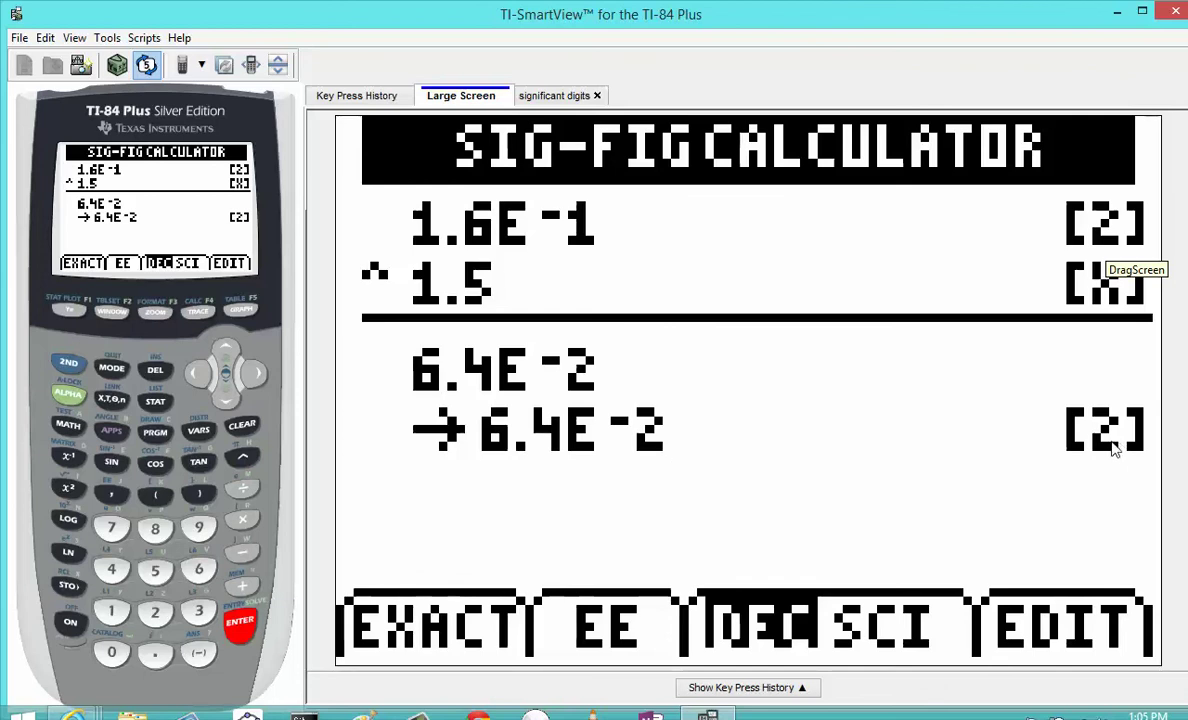
pyautogui.click(548, 98)
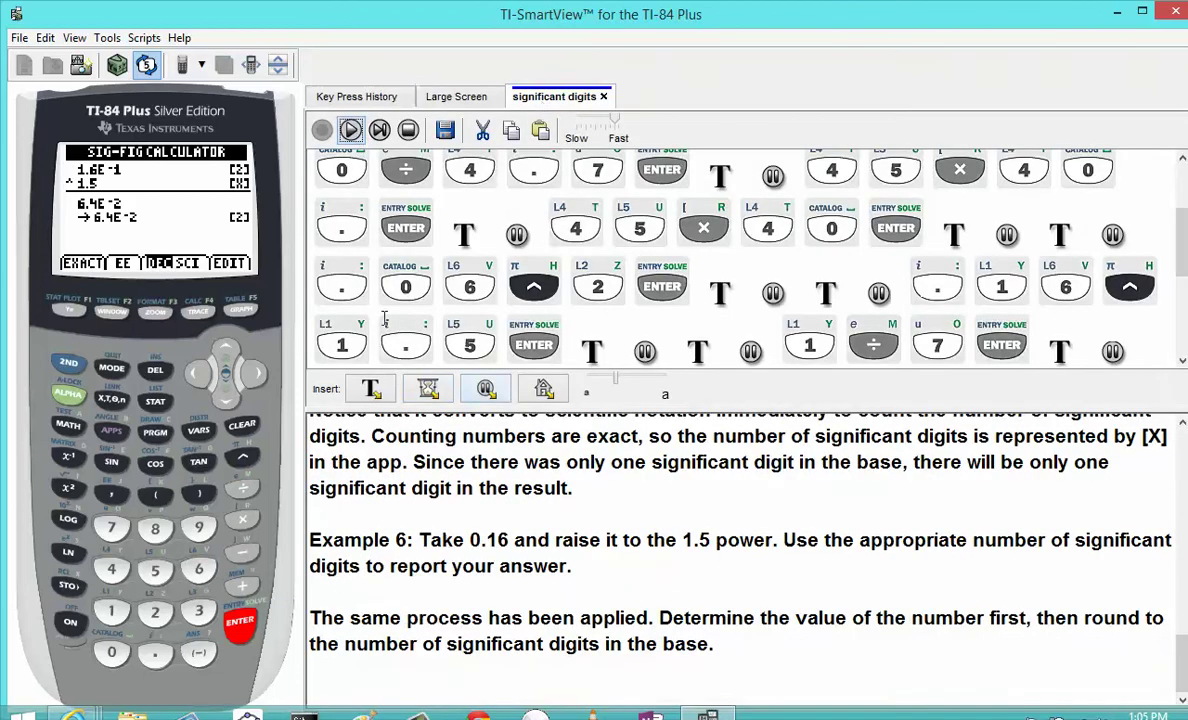
# - Advance the script to Example 7 and divide 1 by 7 as ordinary numbers, then examine the enlarged rounding
pyautogui.click(350, 131)
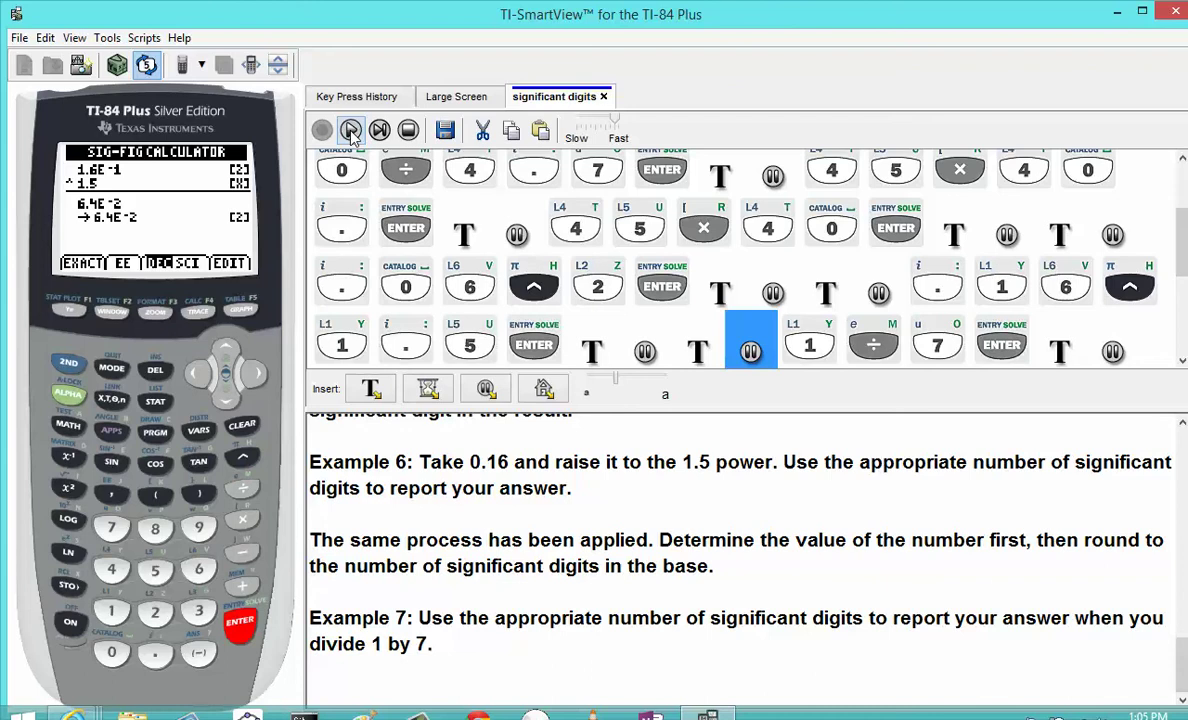
pyautogui.click(350, 131)
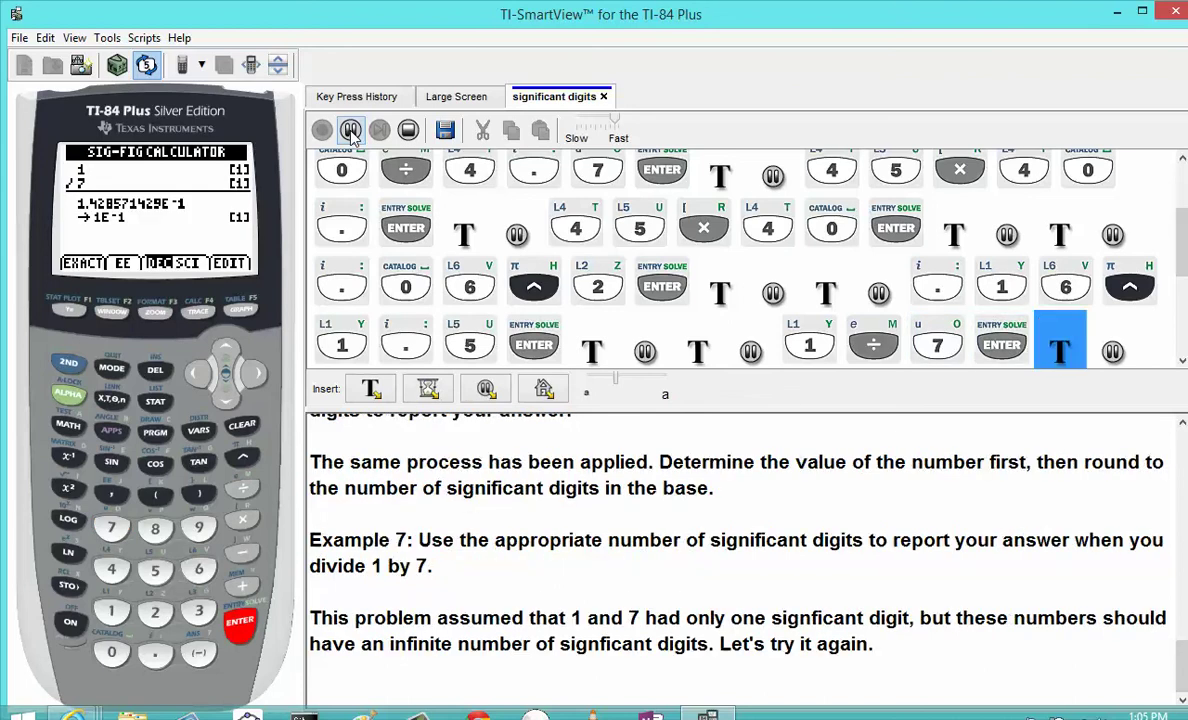
pyautogui.click(350, 132)
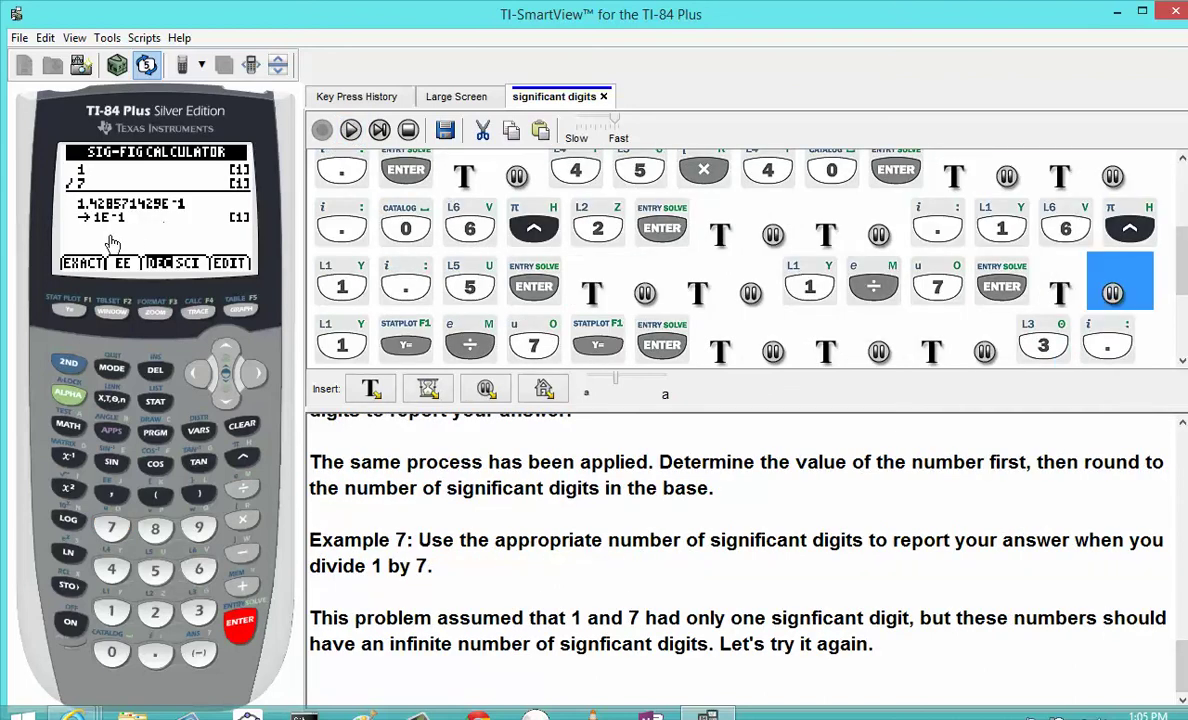
pyautogui.click(437, 100)
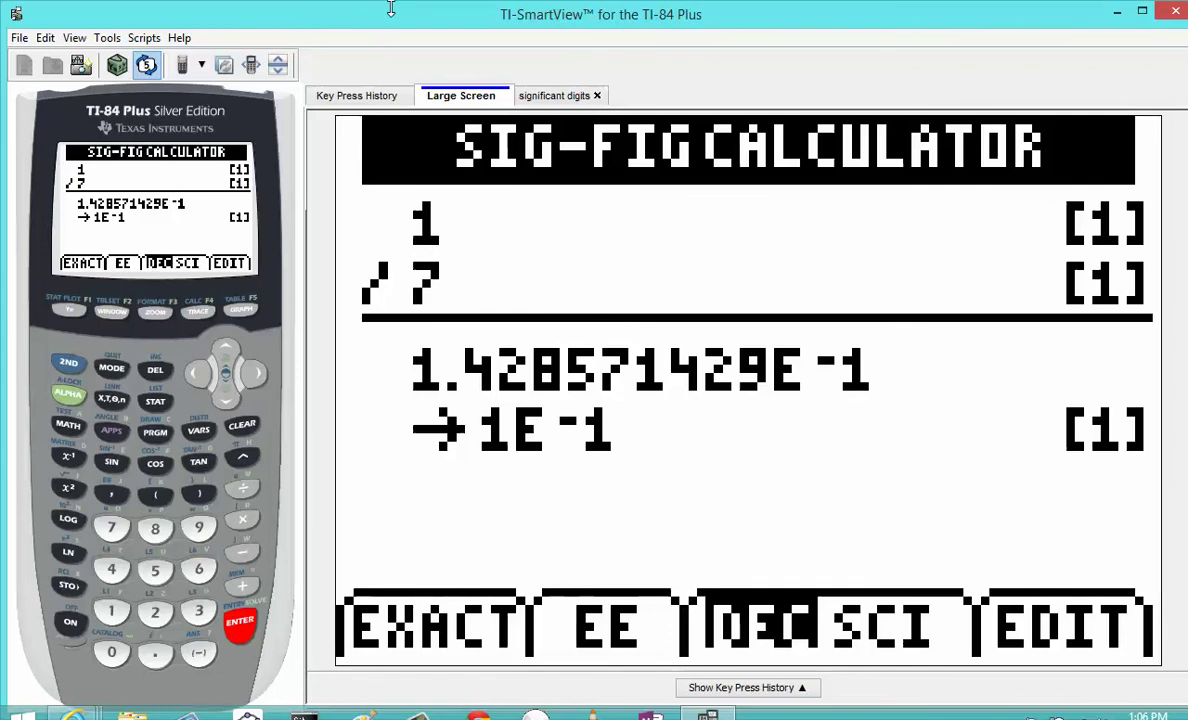
pyautogui.click(520, 96)
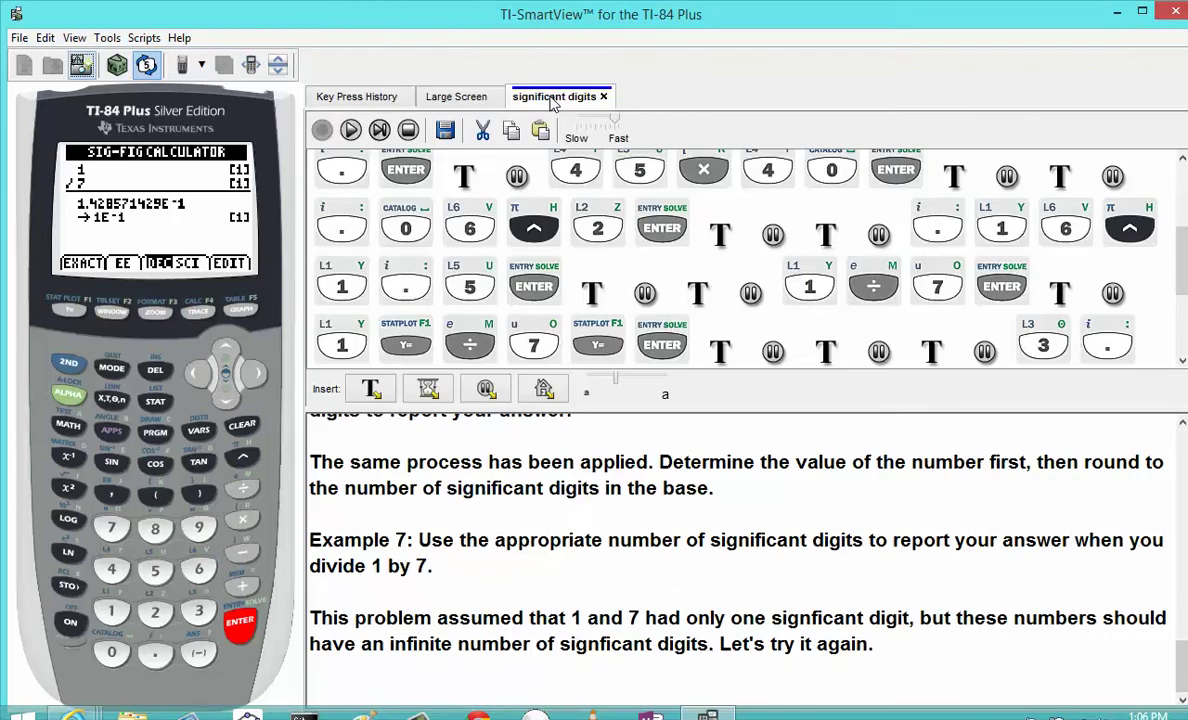
# - Continue the script to repeat 1 divided by 7 with both numbers marked exact, and inspect the calculation enlarged
pyautogui.click(350, 131)
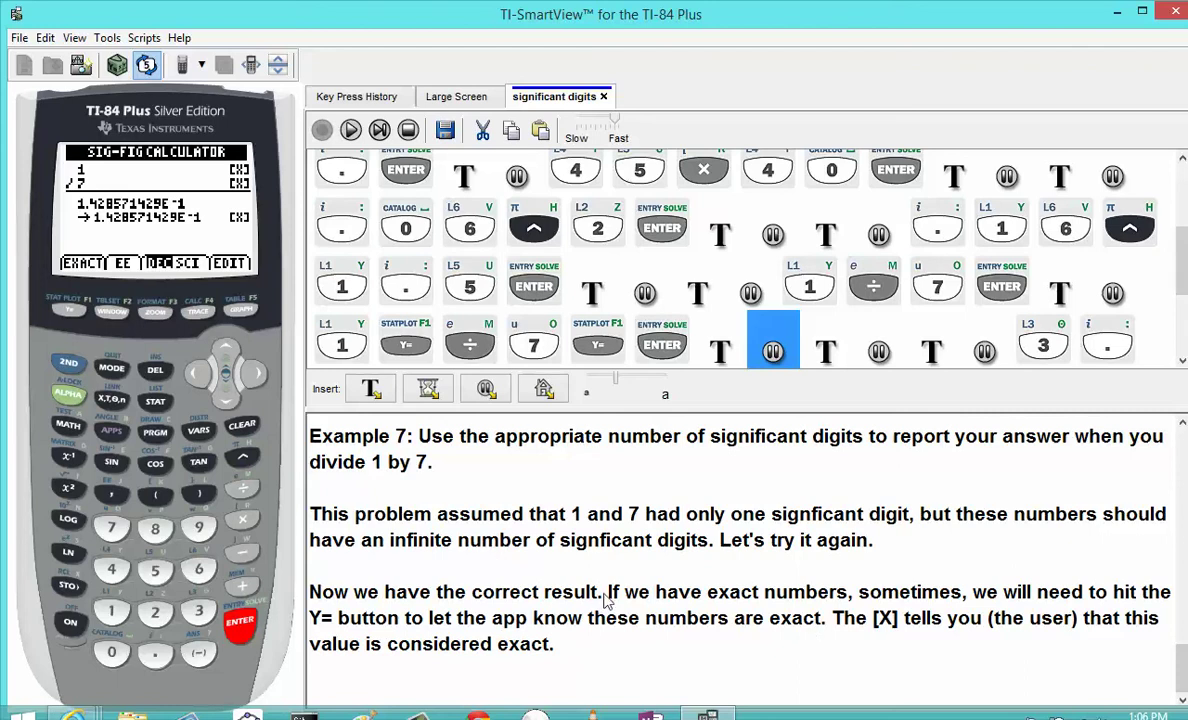
pyautogui.click(450, 98)
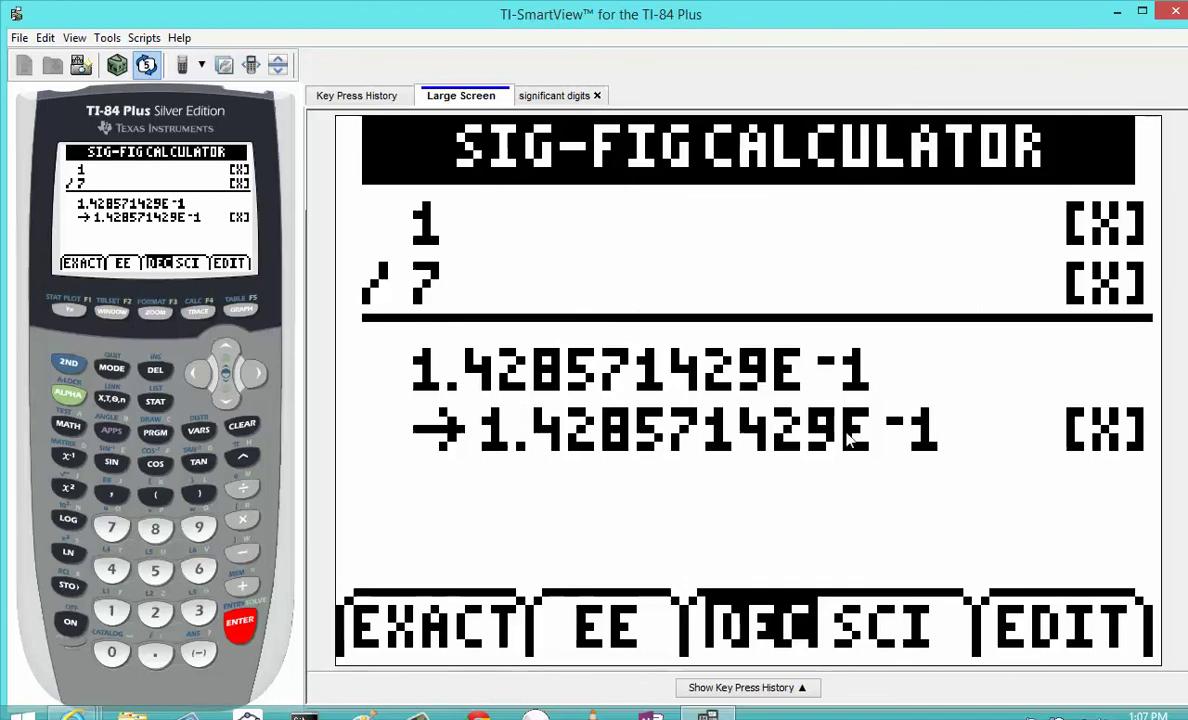
pyautogui.click(553, 96)
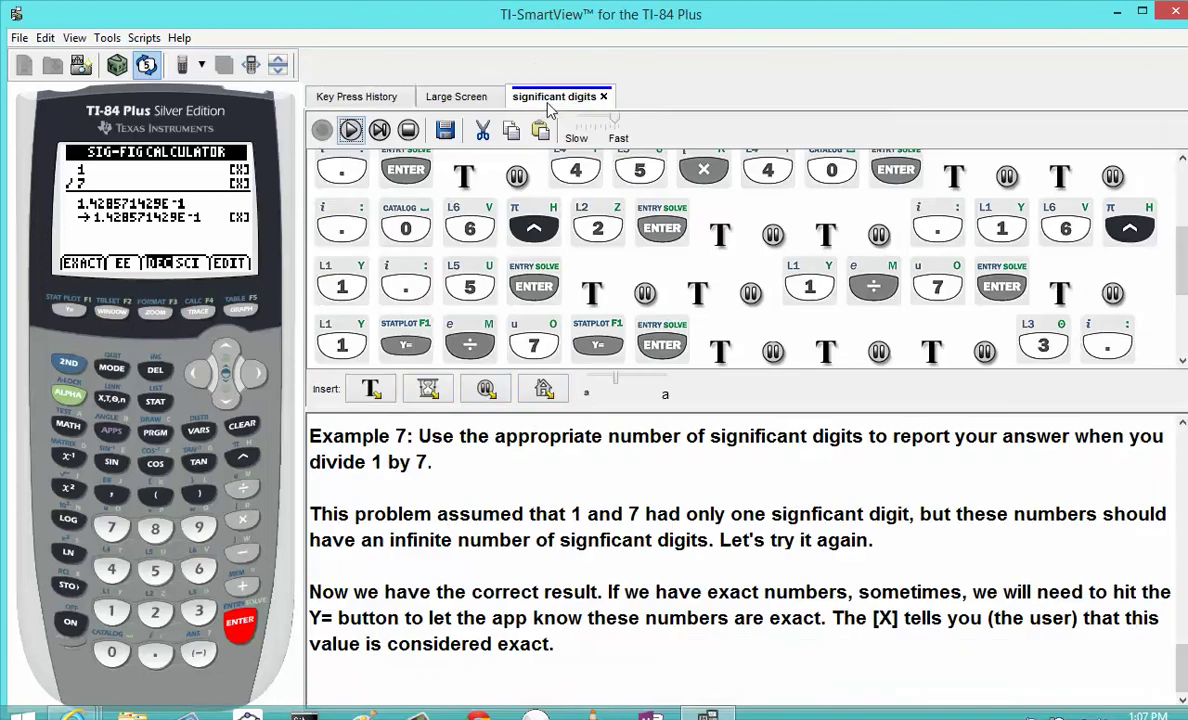
# - Continue the script past the app's limitations to Example 8 and subtract 5.6 * 10^7 from 3.81 * 10^6
pyautogui.click(350, 131)
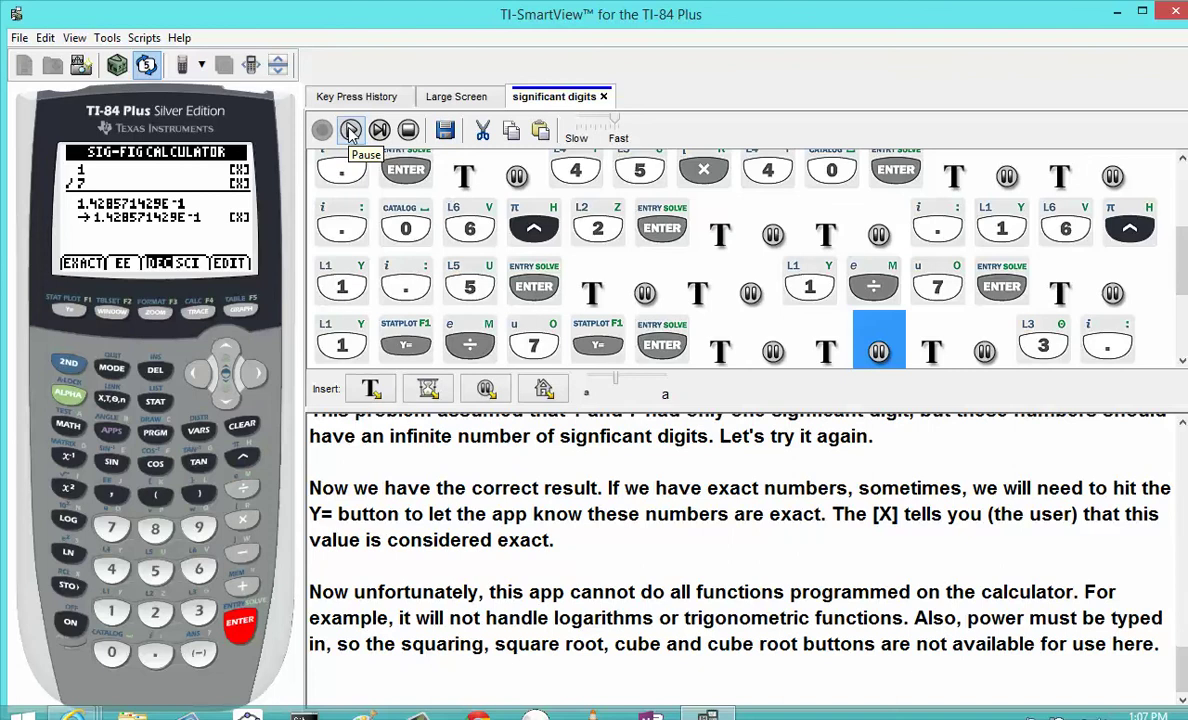
pyautogui.click(350, 131)
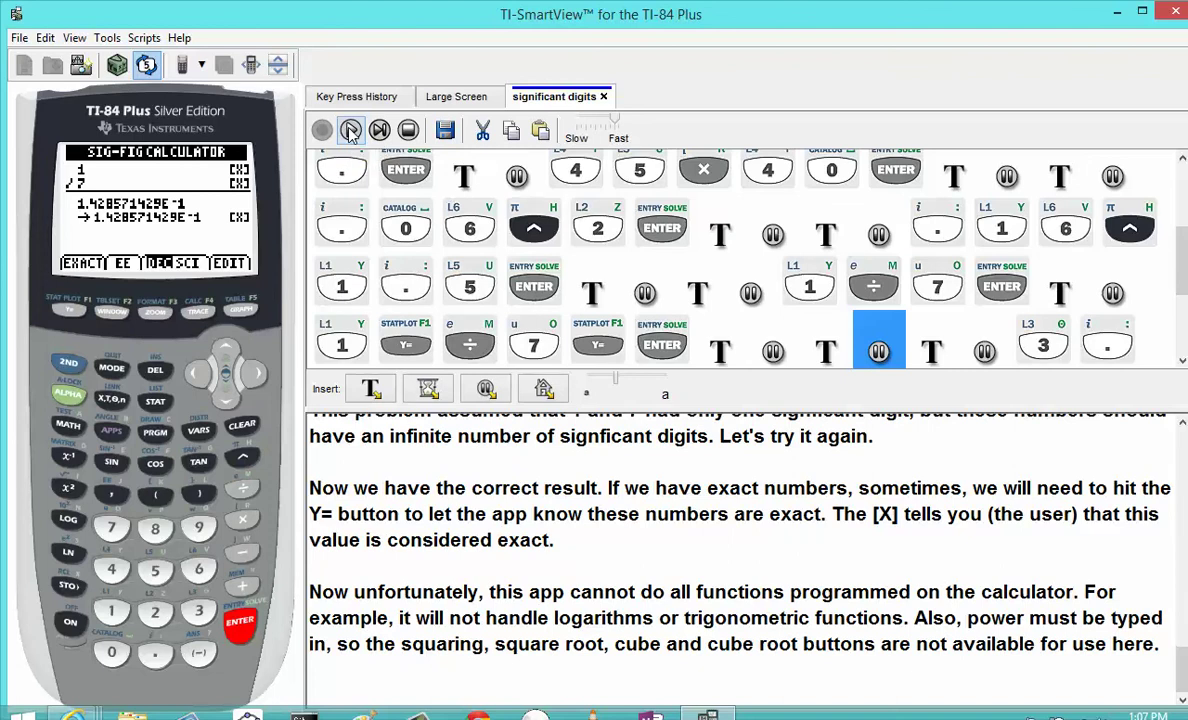
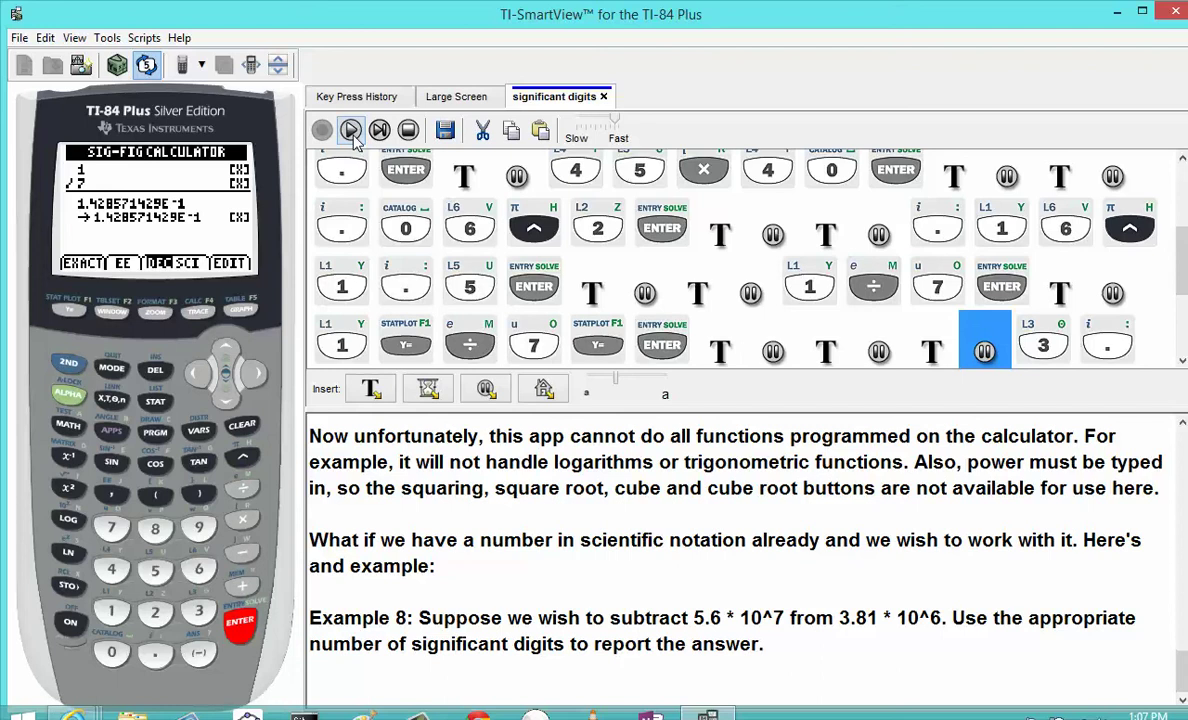
pyautogui.click(350, 131)
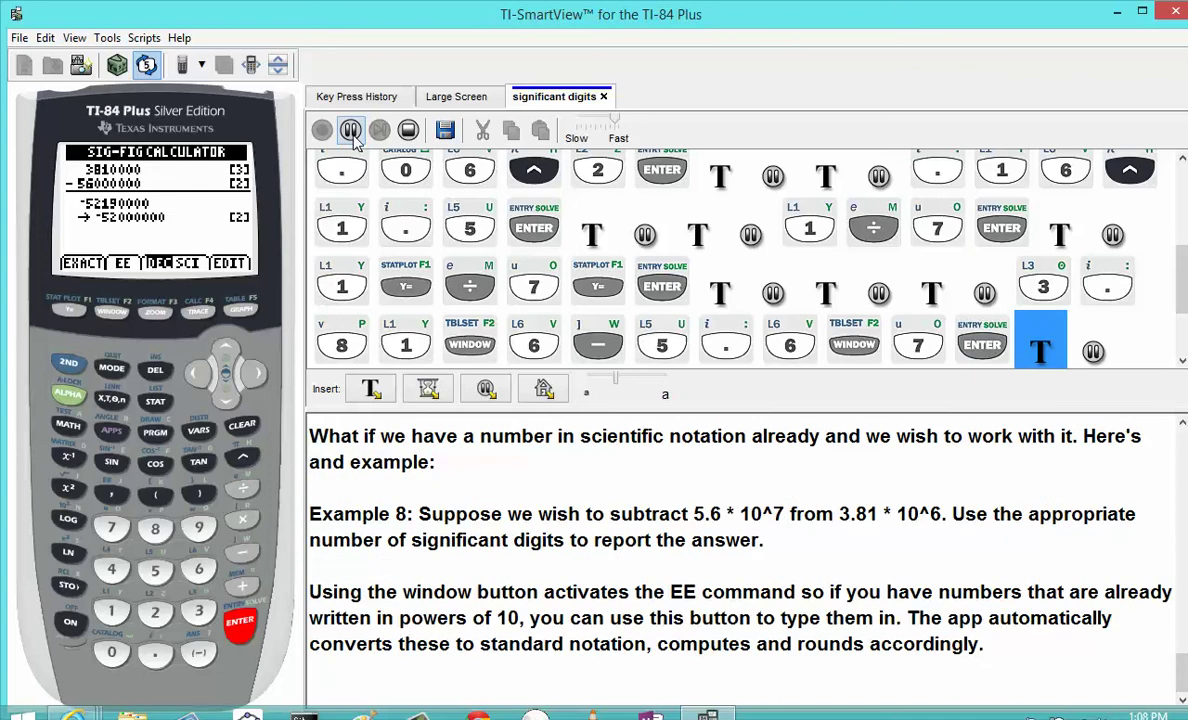
# - Examine the enlarged Example 8 subtraction and its rounded answer, and return to the significant digits script
pyautogui.click(351, 131)
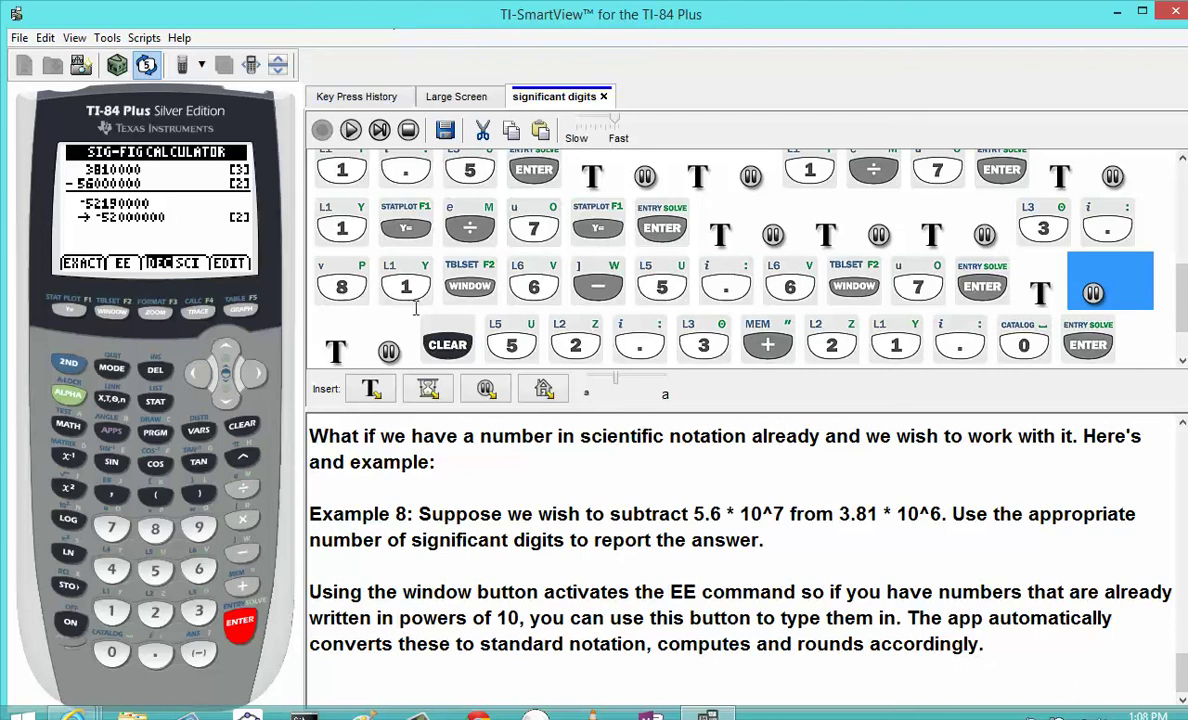
pyautogui.click(440, 96)
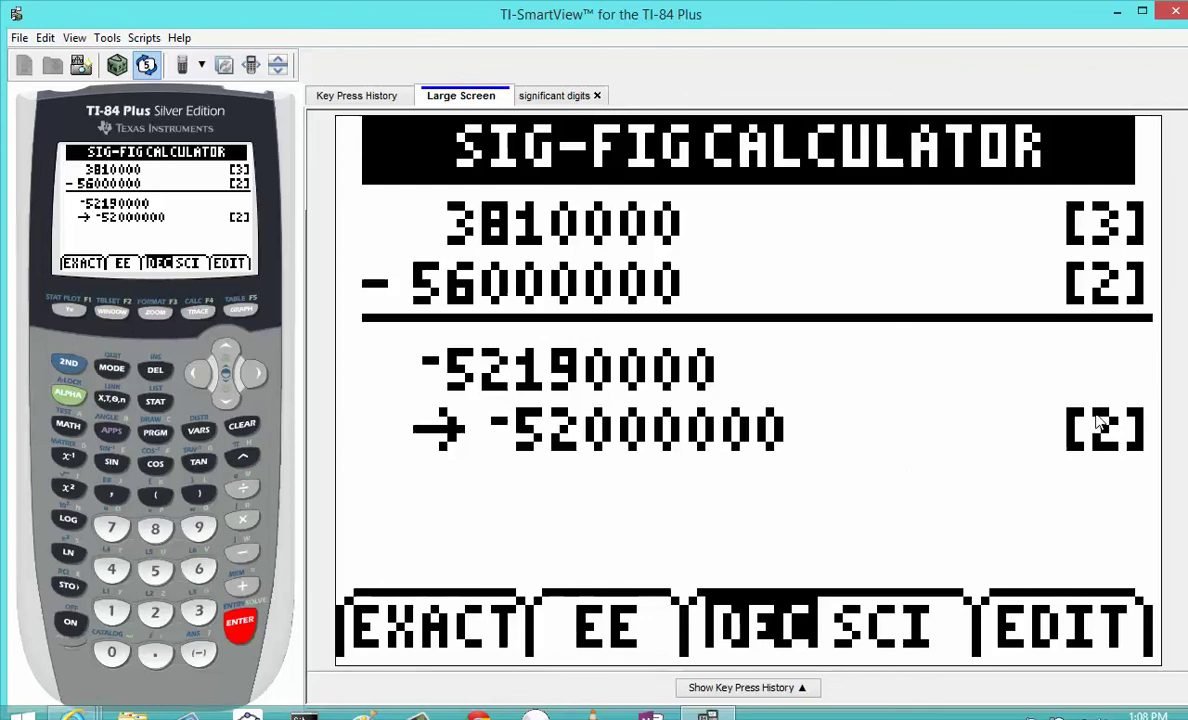
pyautogui.click(516, 96)
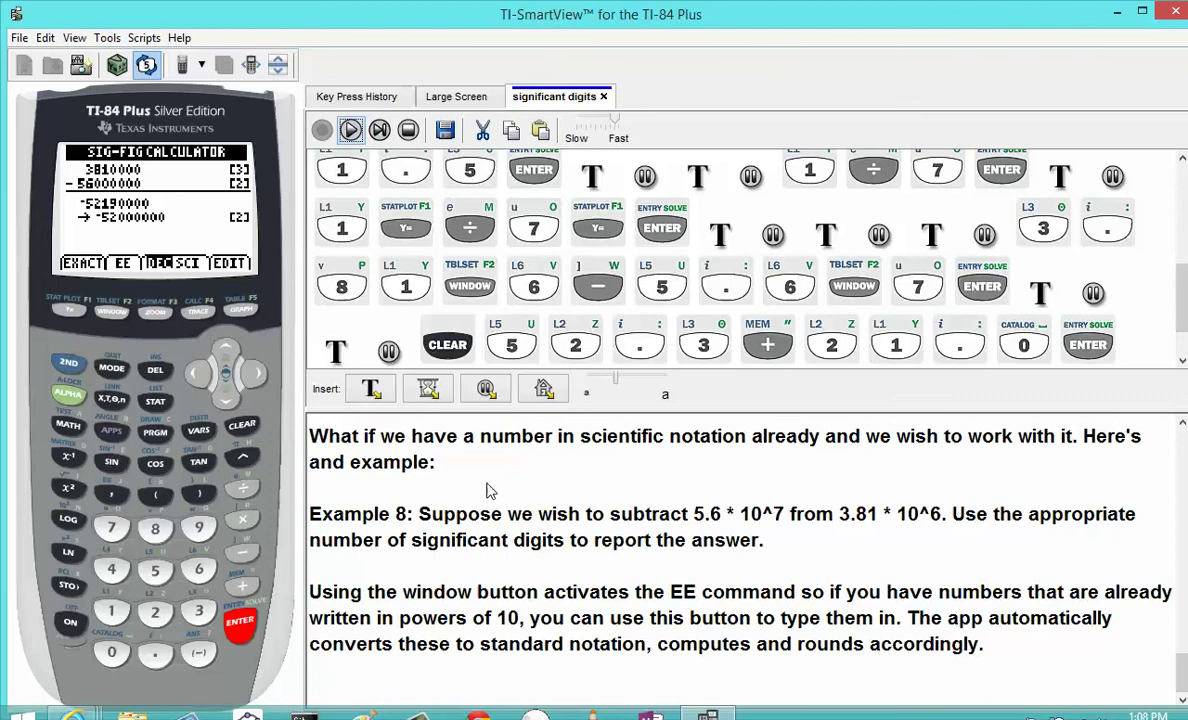
# - Continue the script to Example 9 to add 52.3 and 21.0, and play the EDIT demonstration that rewrites the terms as 52.4 and 22.0
pyautogui.click(345, 130)
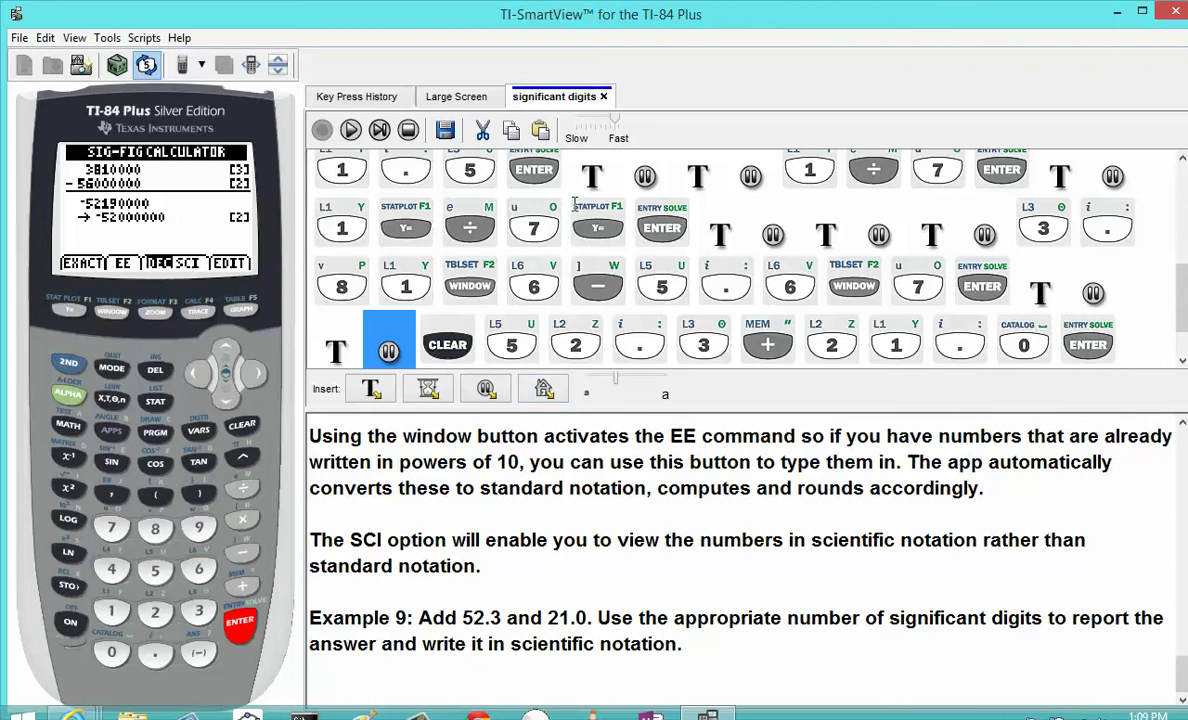
pyautogui.click(350, 131)
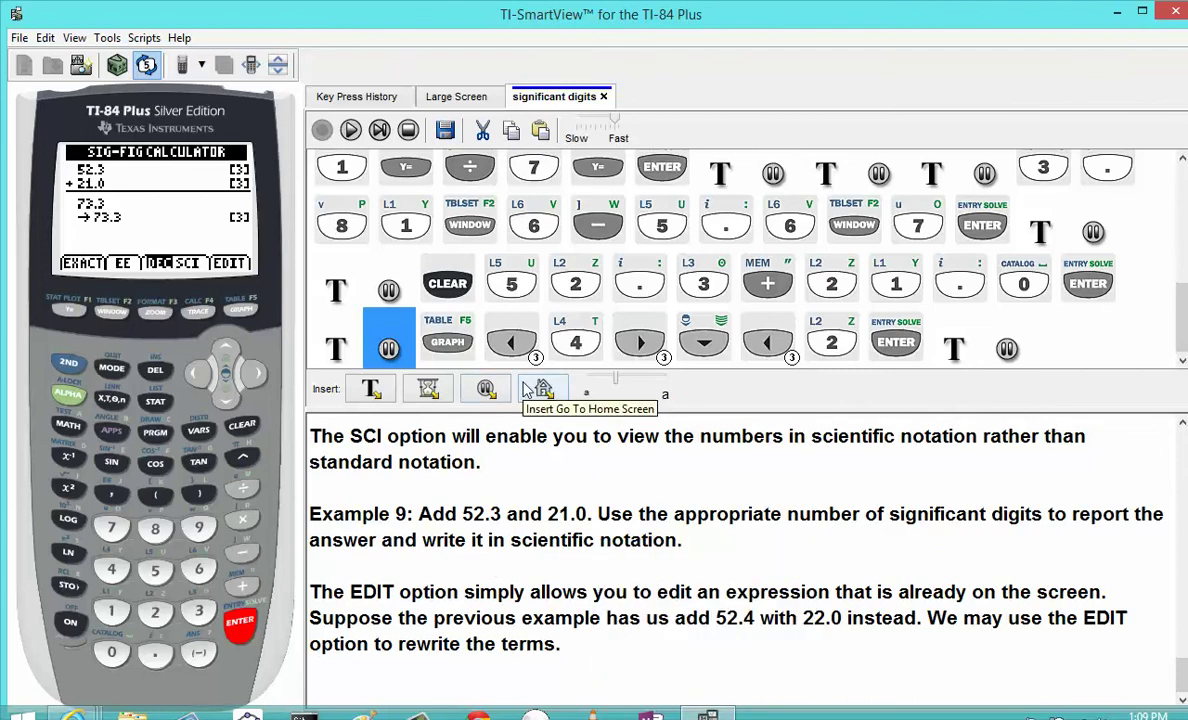
pyautogui.click(350, 131)
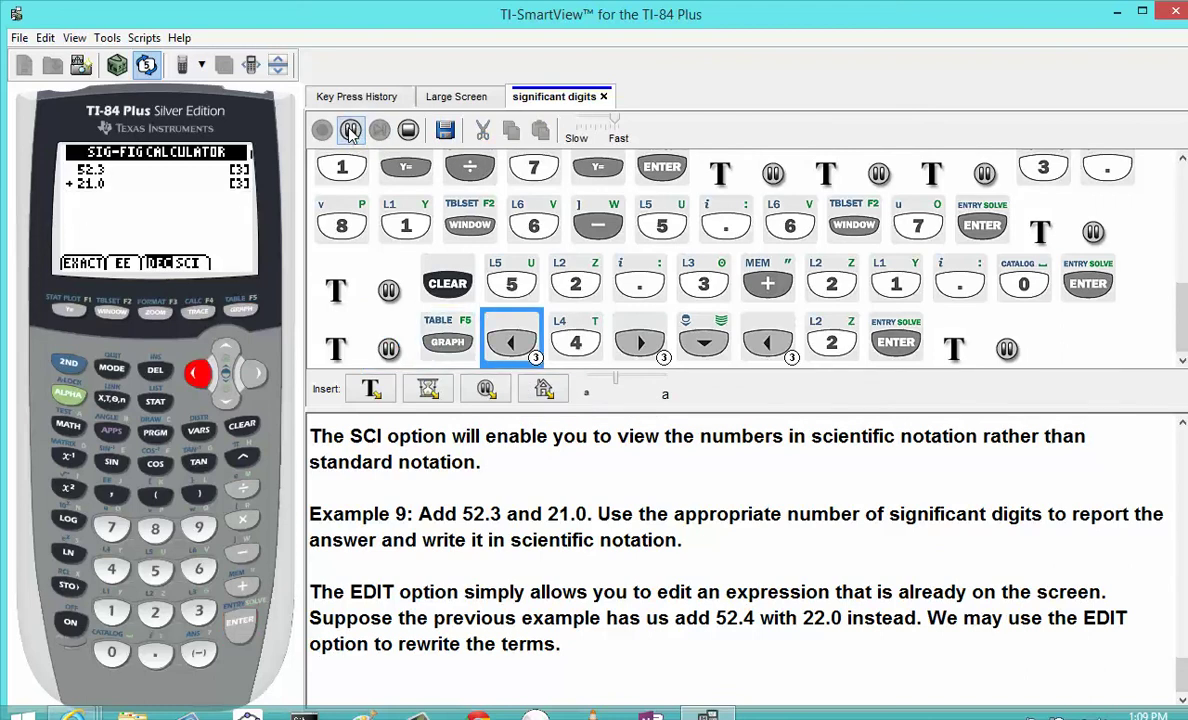